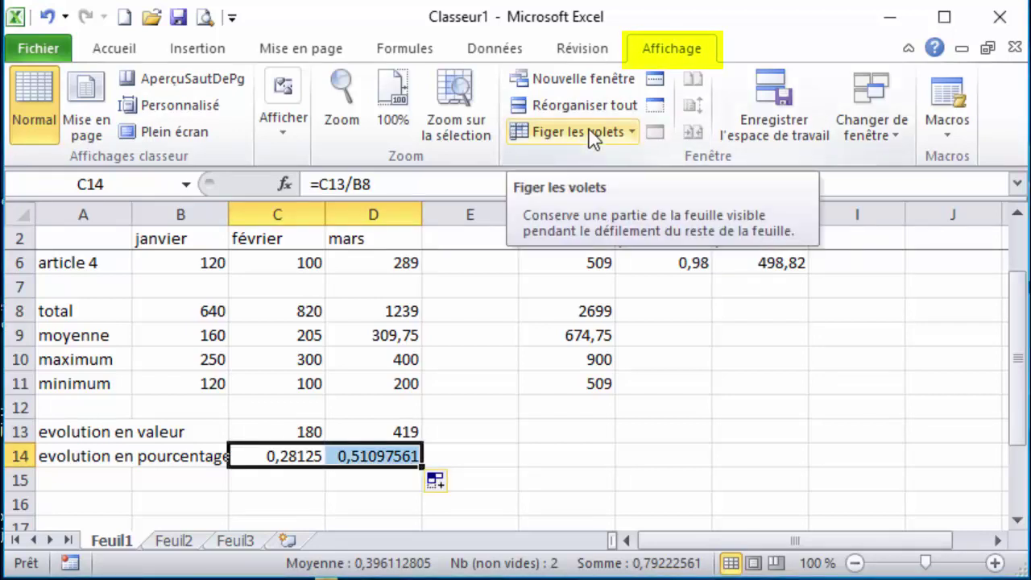
Unfreeze the panes of the Feuil1 worksheet.
left_click(594, 137)
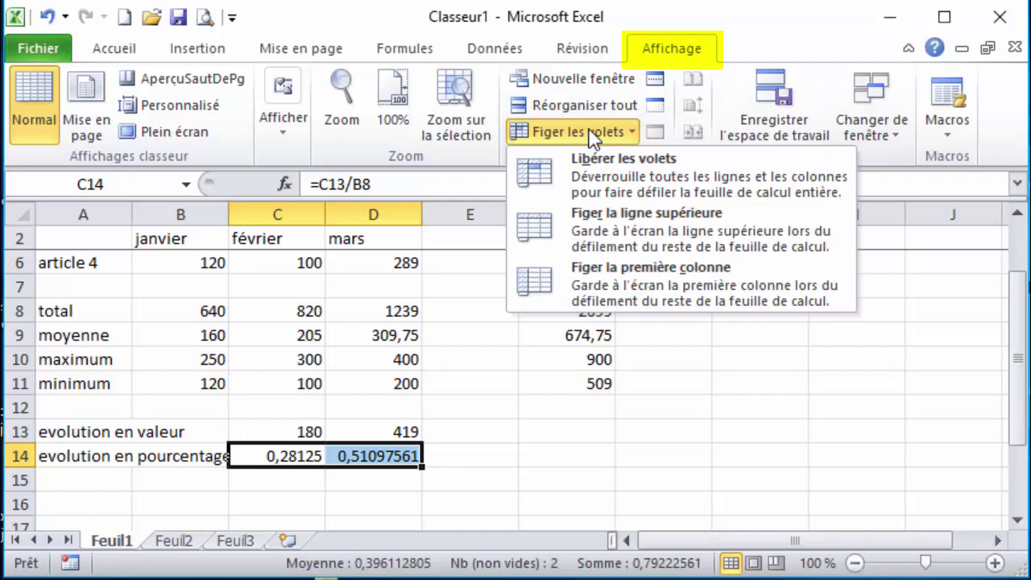
left_click(602, 187)
left_click(321, 262)
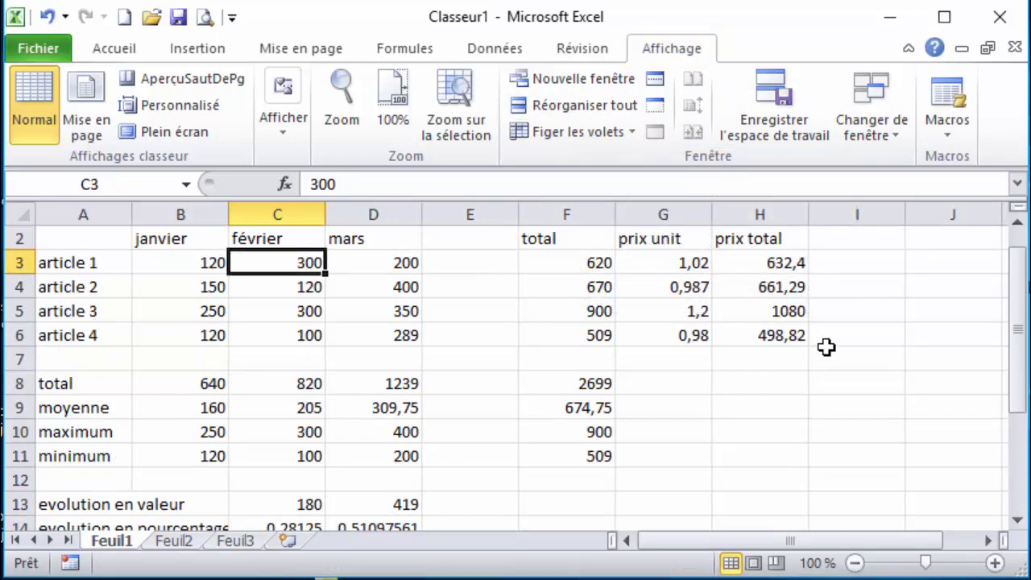
mouse_move(1019, 324)
left_mouse_down()
mouse_move(1019, 354)
mouse_move(1019, 319)
left_mouse_up()
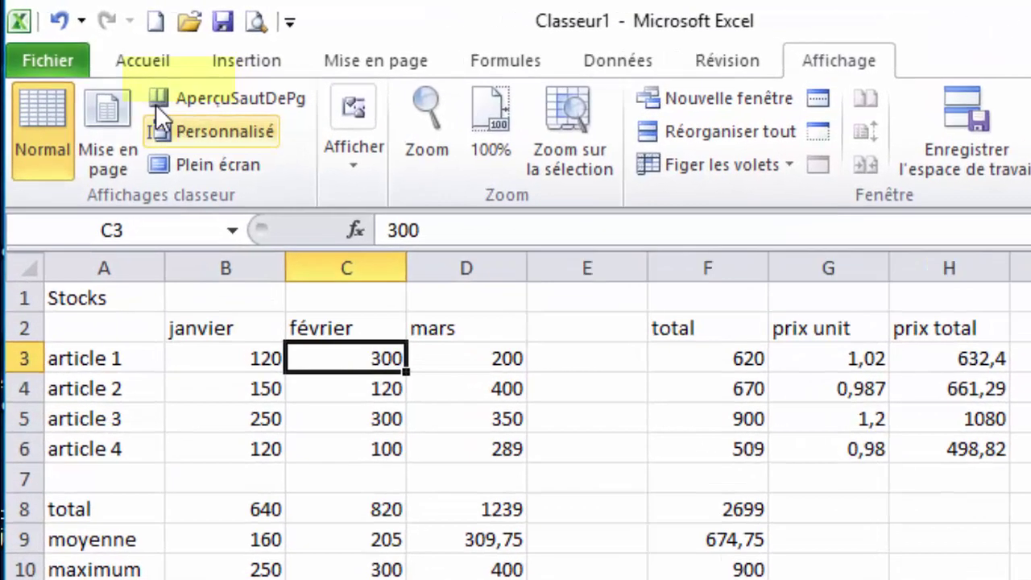
Format the Stocks title in cell A1 as bold with font size 18.
left_click(113, 48)
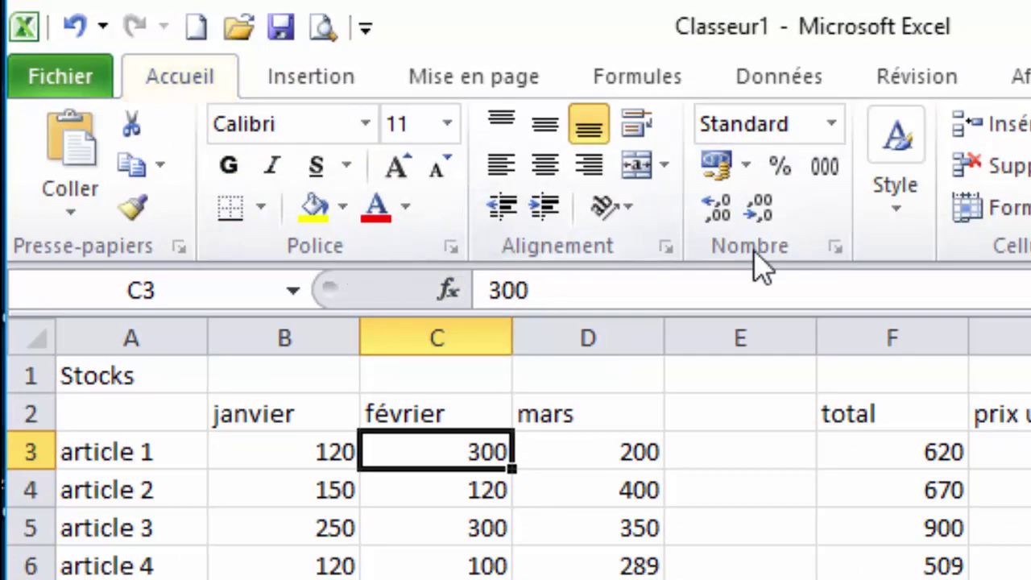
left_click(129, 383)
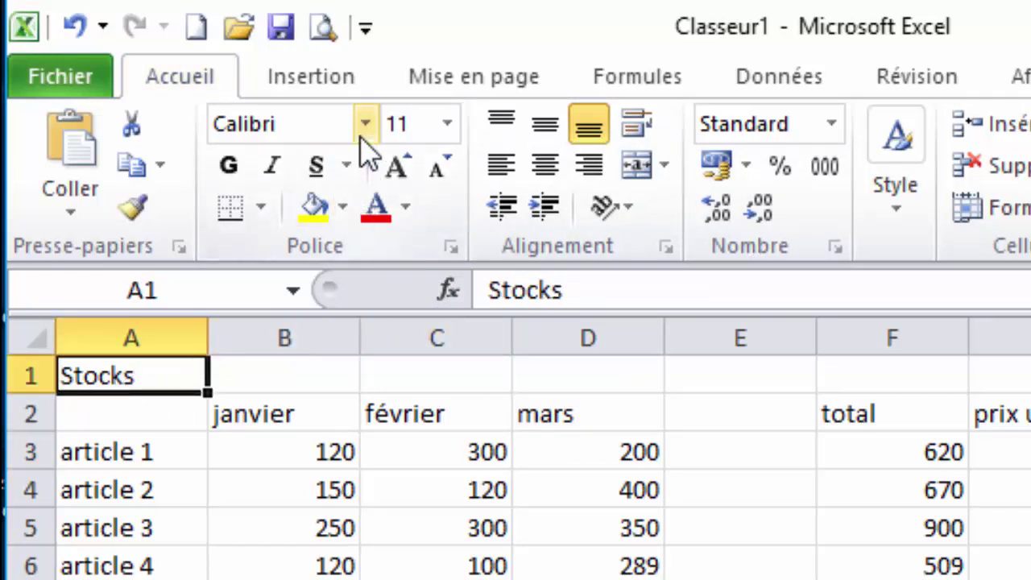
left_click(229, 165)
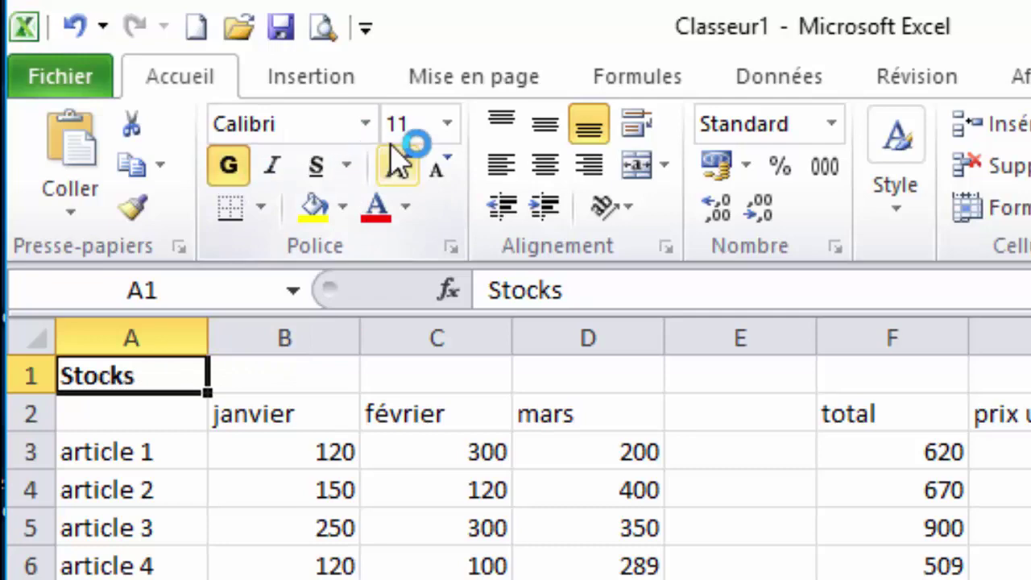
left_click(447, 125)
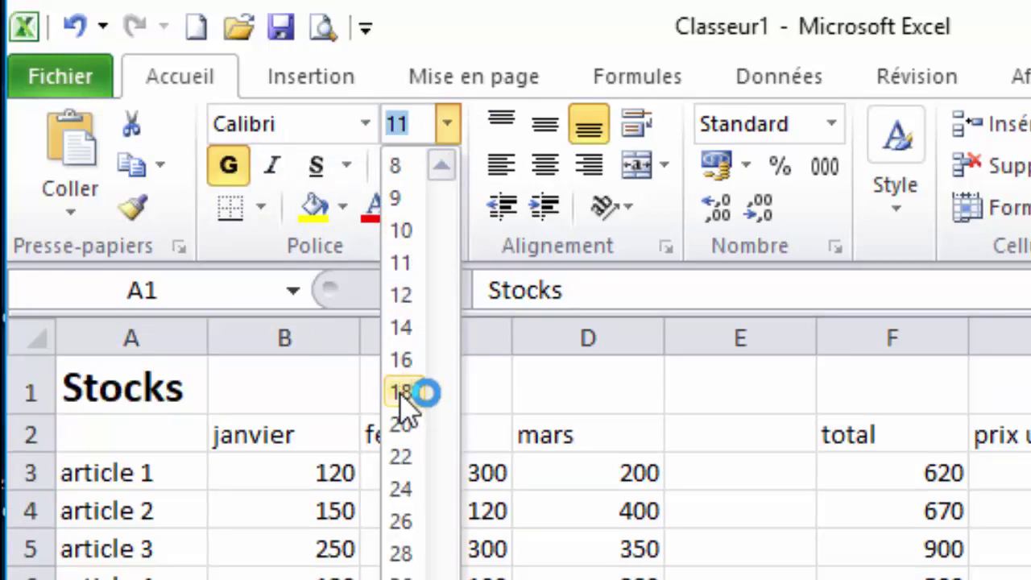
left_click(400, 393)
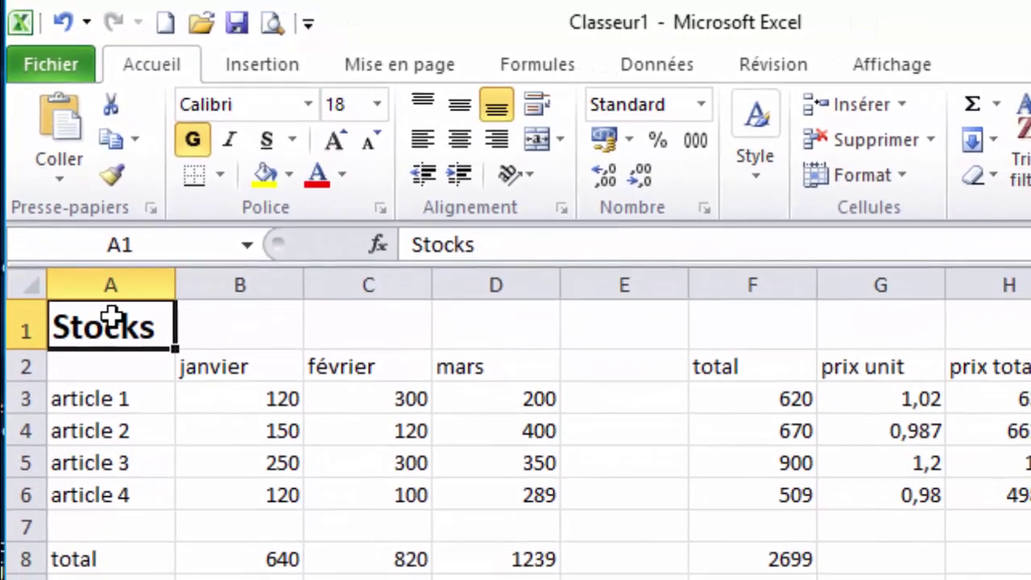
Try merging and centring the Stocks title across A1:H1, and unmerge the cells again.
left_click_drag(118, 349, 588, 348)
left_click_drag(548, 289, 944, 296)
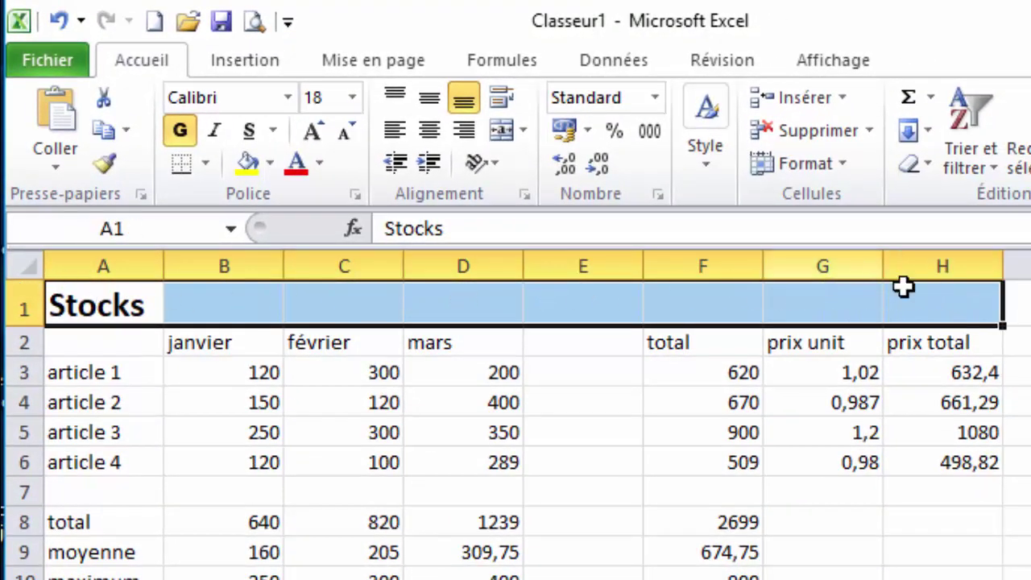
left_click(501, 131)
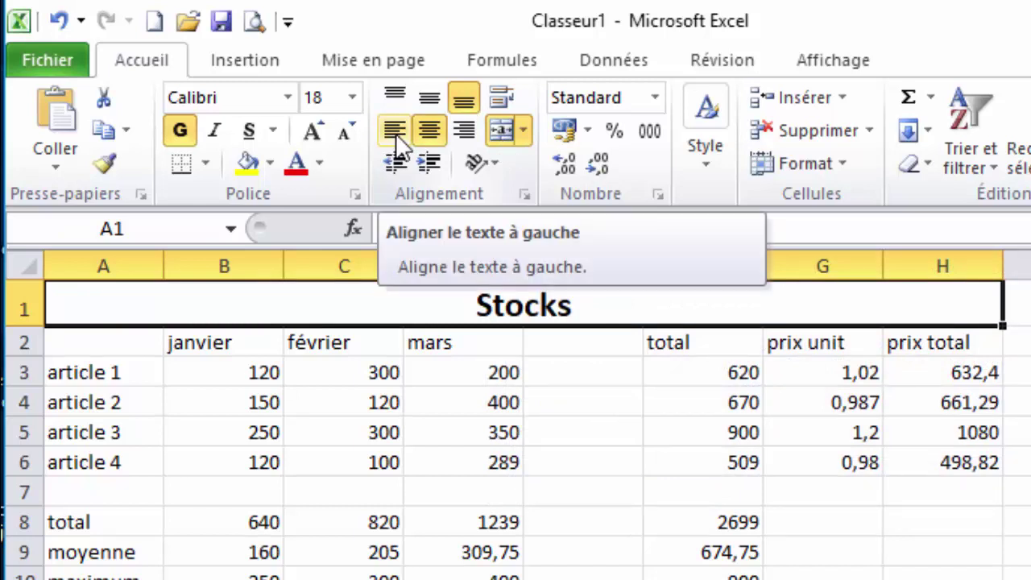
left_click(500, 131)
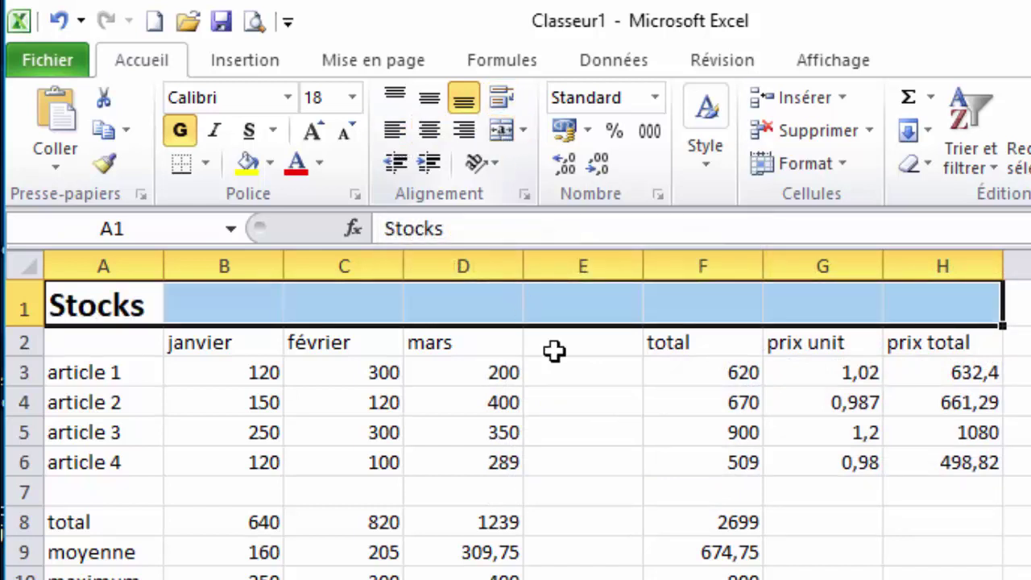
left_click(581, 436)
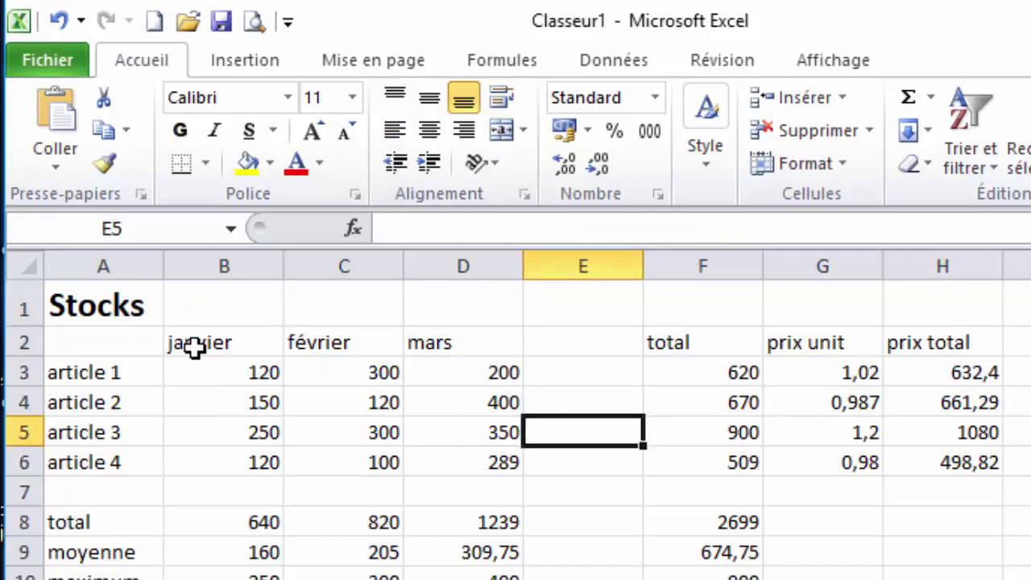
Centre the column headings in B2:H2 horizontally.
left_click_drag(198, 348, 913, 339)
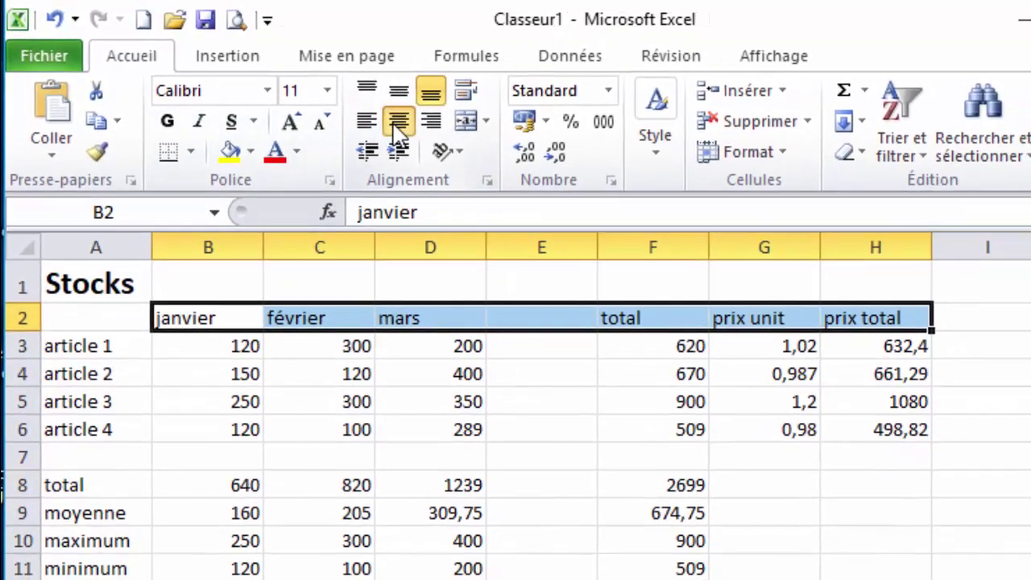
left_click(428, 129)
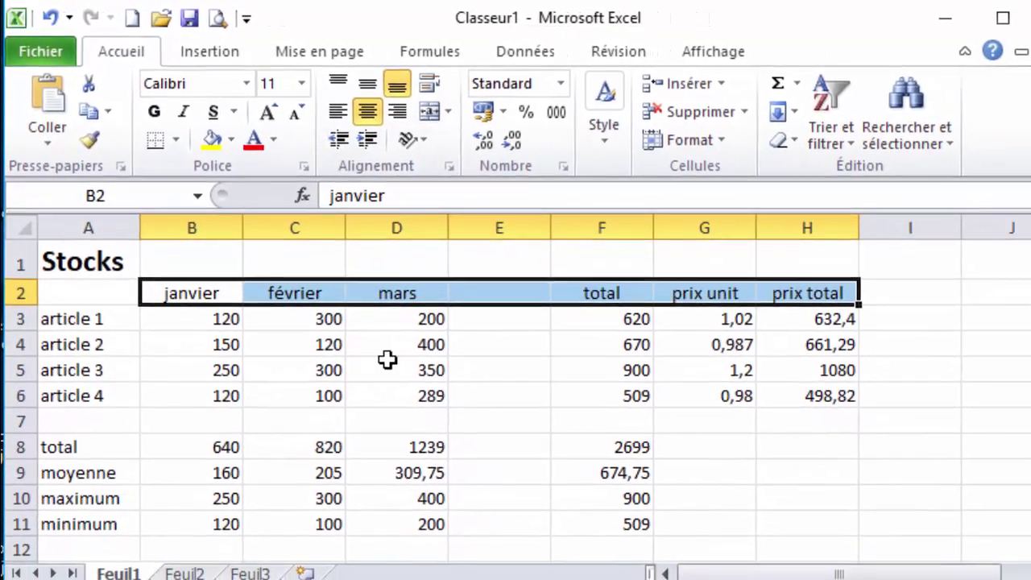
left_click(427, 391)
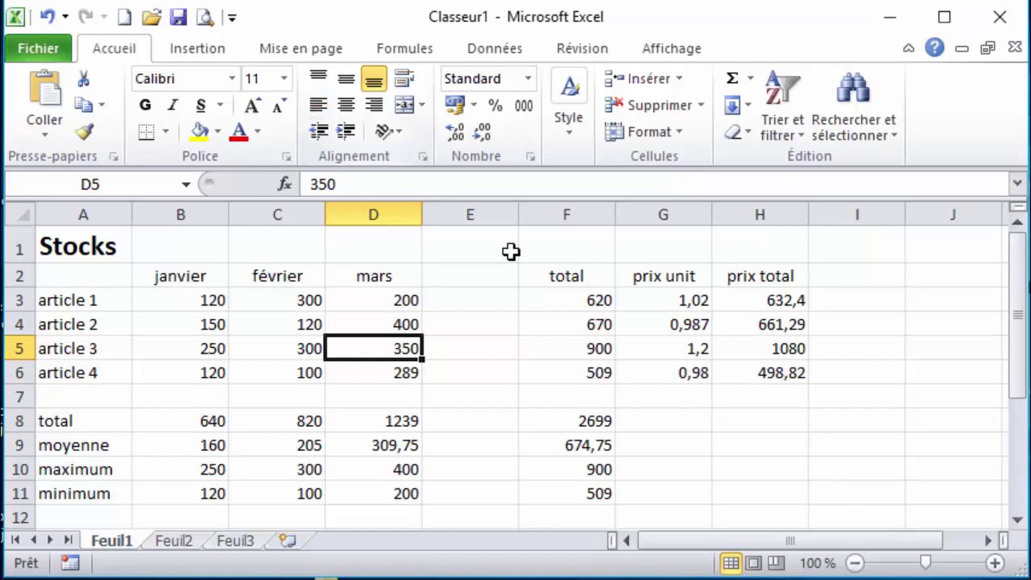
Apply all borders plus a thick outer box border to the table range A2:H14.
left_click(853, 563)
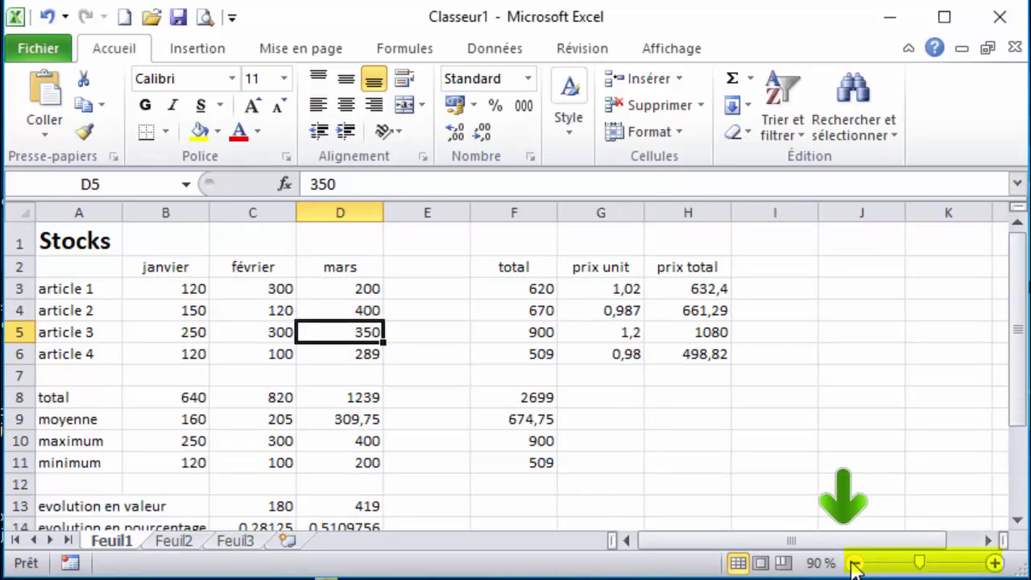
left_click(854, 563)
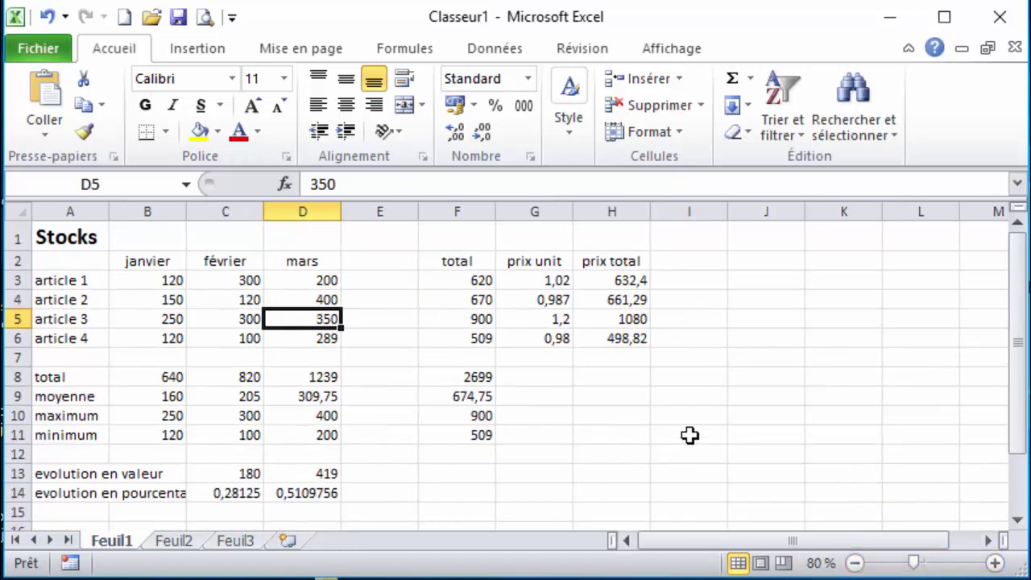
left_click_drag(50, 257, 606, 487)
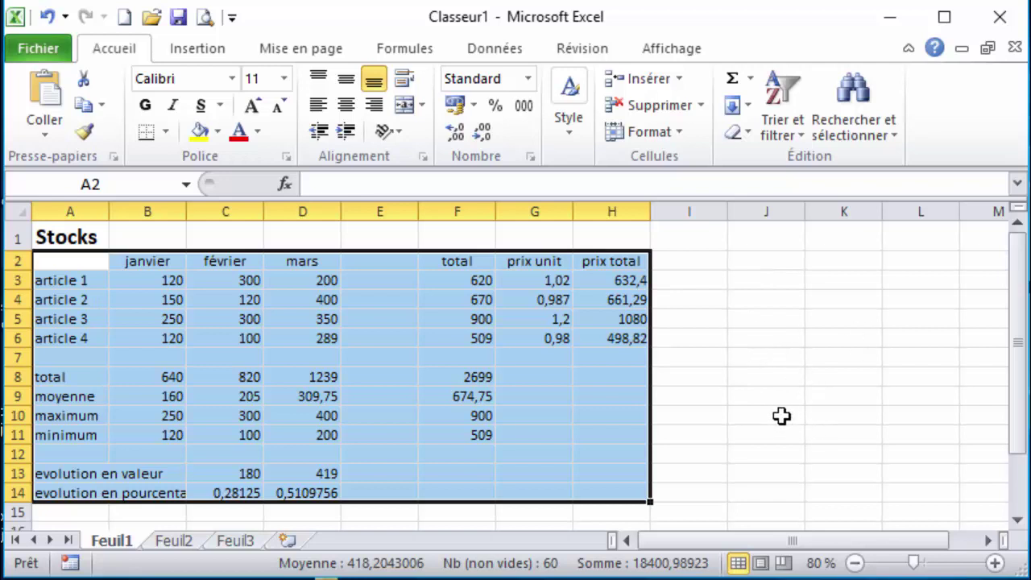
left_click(165, 133)
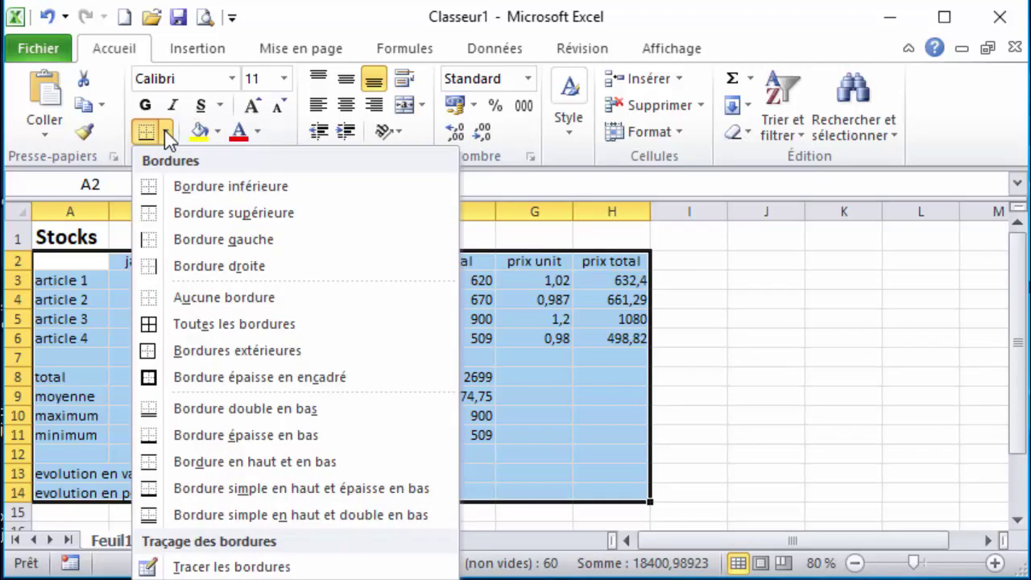
left_click(213, 323)
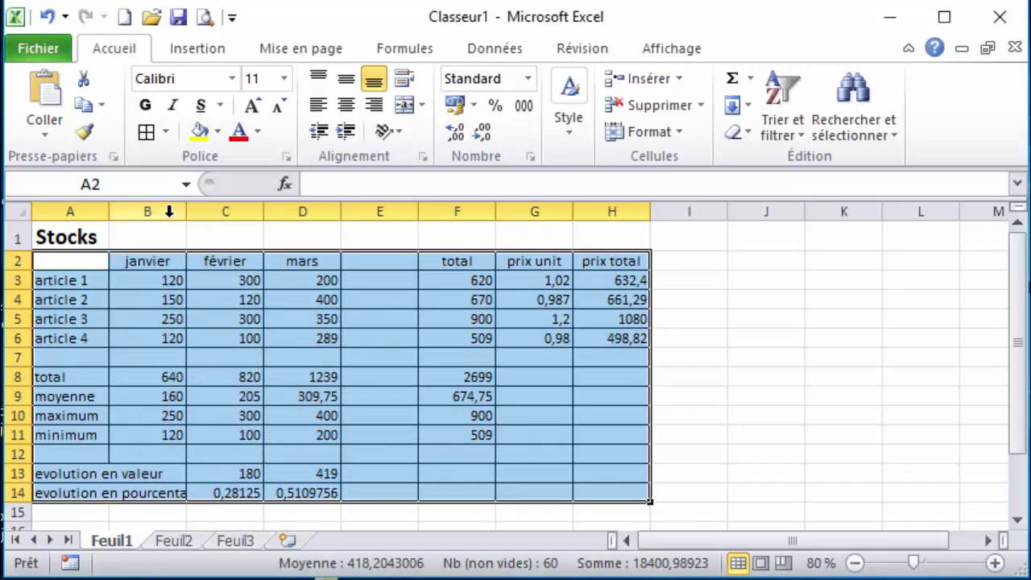
left_click(165, 132)
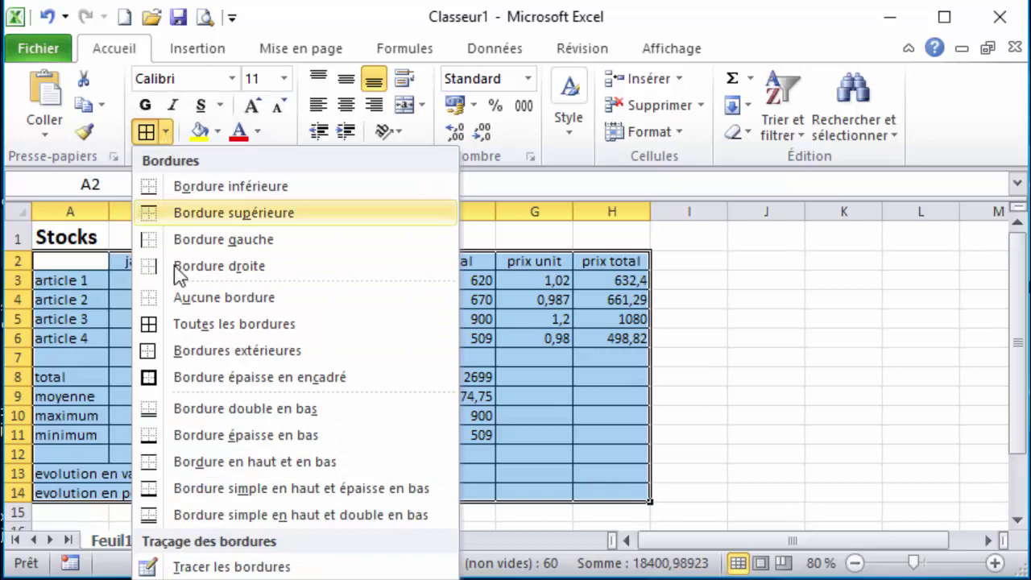
left_click(203, 385)
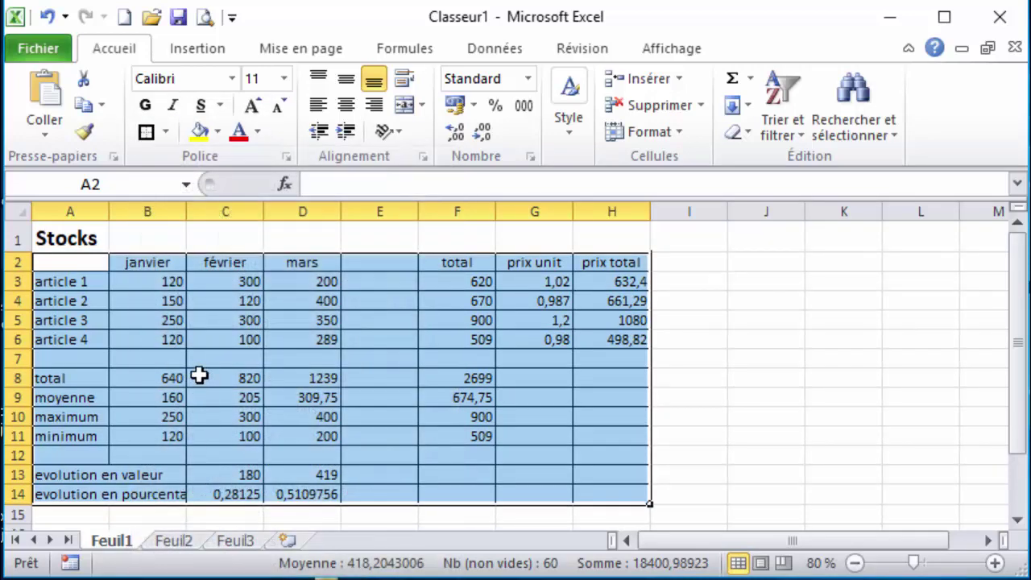
left_click(757, 321)
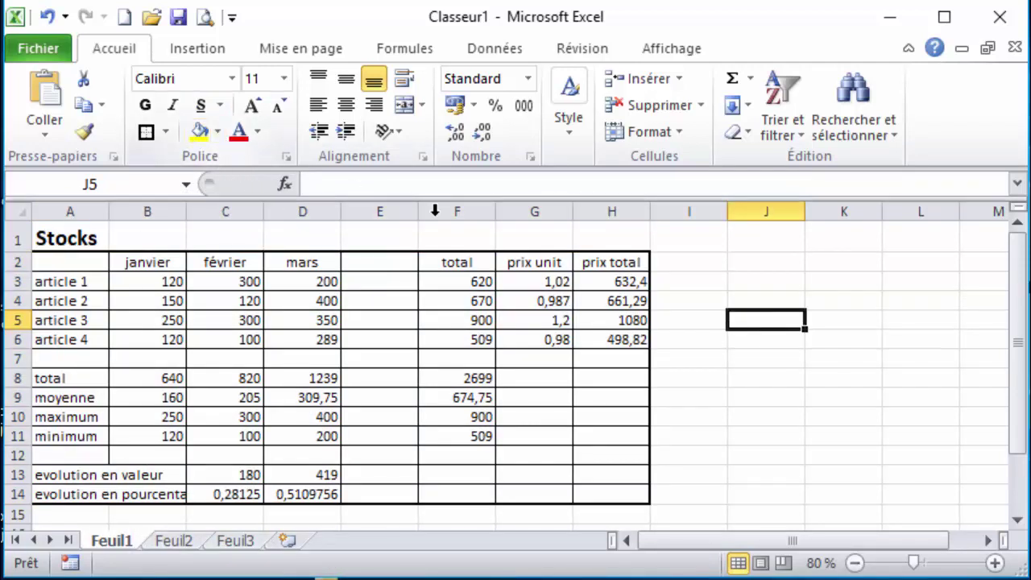
Fill the calculated cells F3:F6, H3:H6, F8:F11, B8:D11 and C13:D14 with a light orange theme colour.
left_click_drag(475, 280, 483, 337)
left_click_drag(598, 281, 610, 339, "ctrl")
left_click_drag(475, 379, 472, 434, "ctrl")
left_click_drag(155, 382, 288, 436, "ctrl")
left_click(284, 475, "ctrl")
left_click_drag(284, 474, 249, 499, "ctrl")
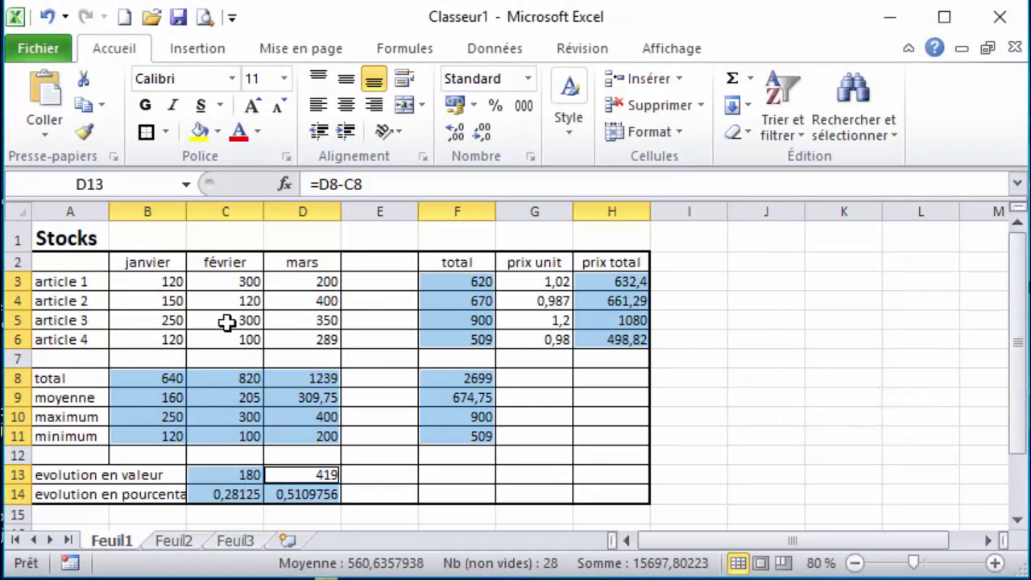
left_click(218, 132)
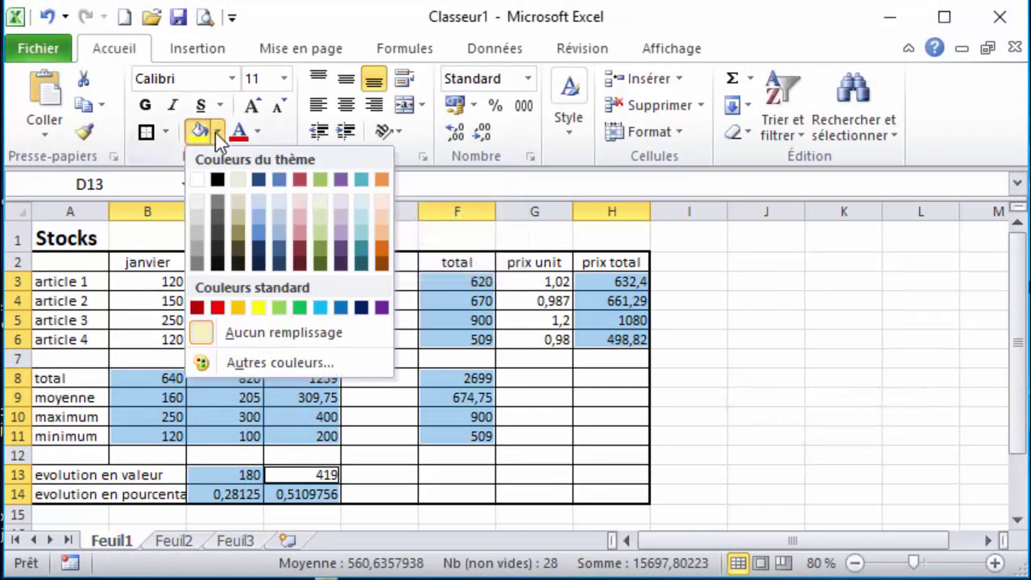
left_click(381, 219)
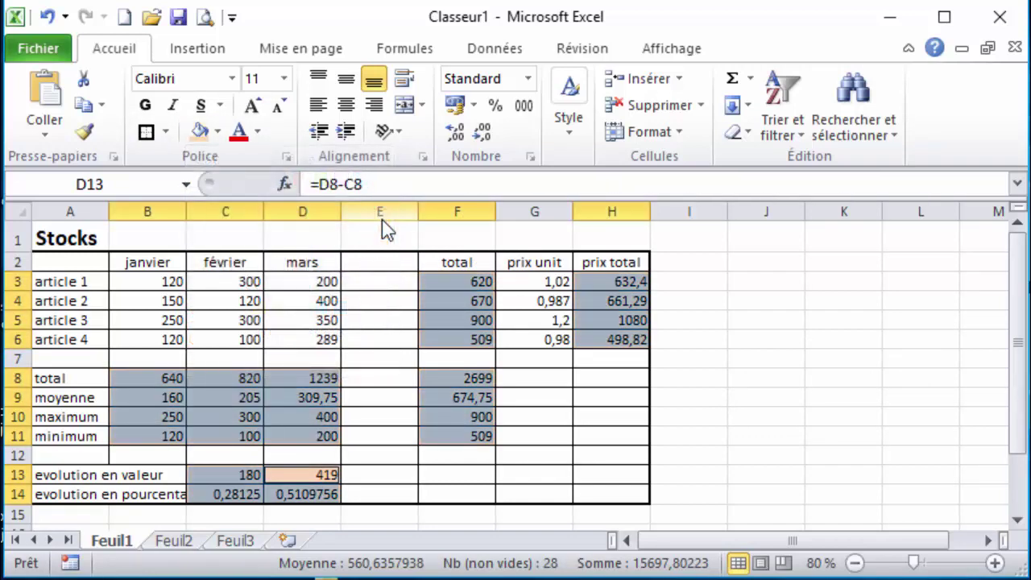
left_click(776, 320)
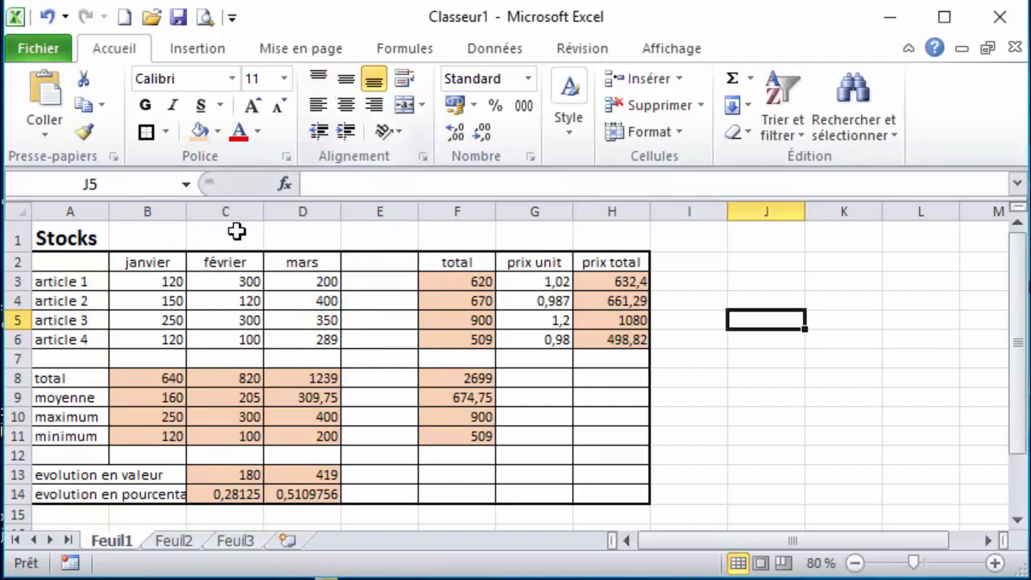
left_click_drag(159, 262, 616, 262)
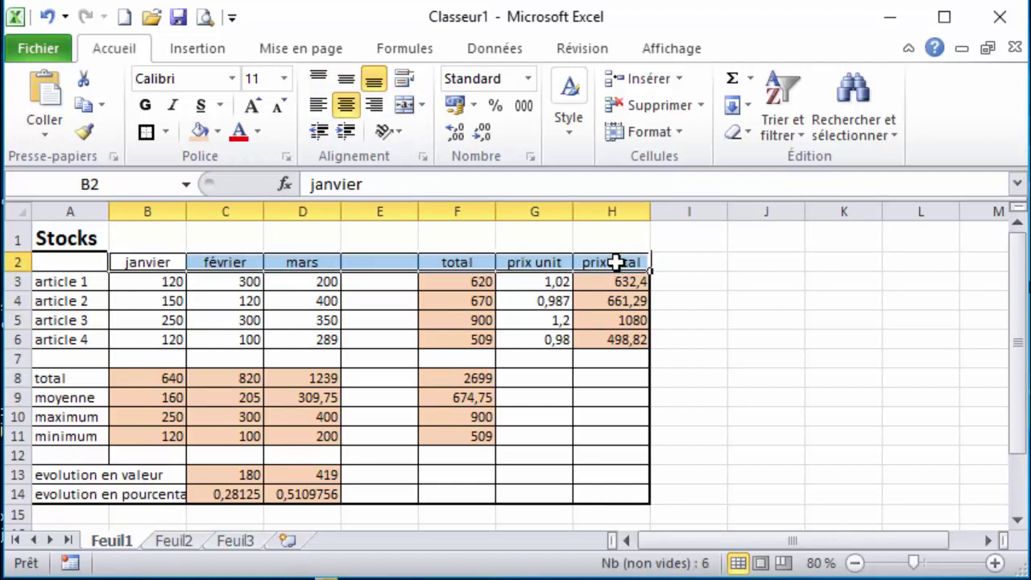
left_click_drag(175, 271, 298, 344)
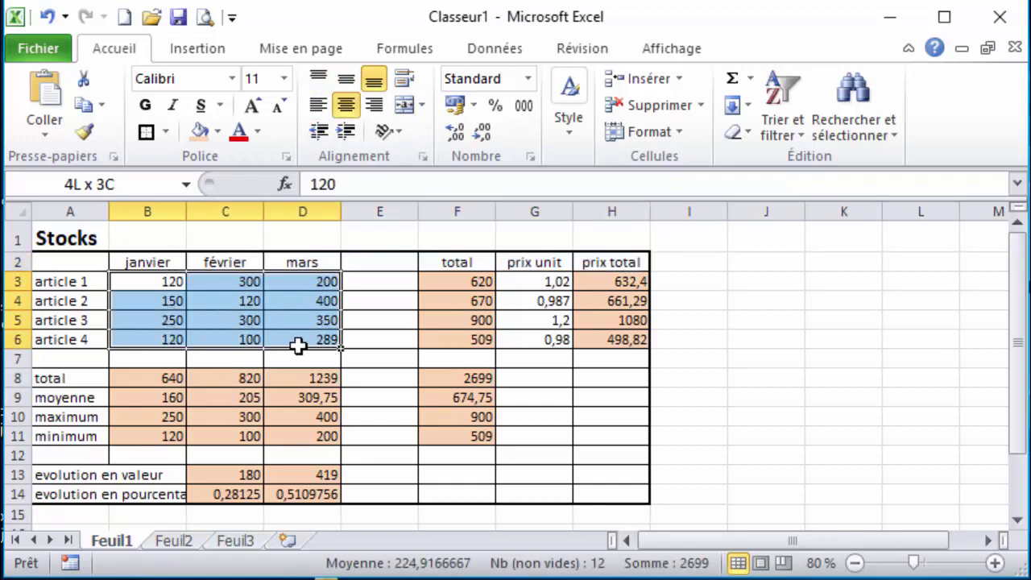
left_click_drag(50, 282, 62, 340)
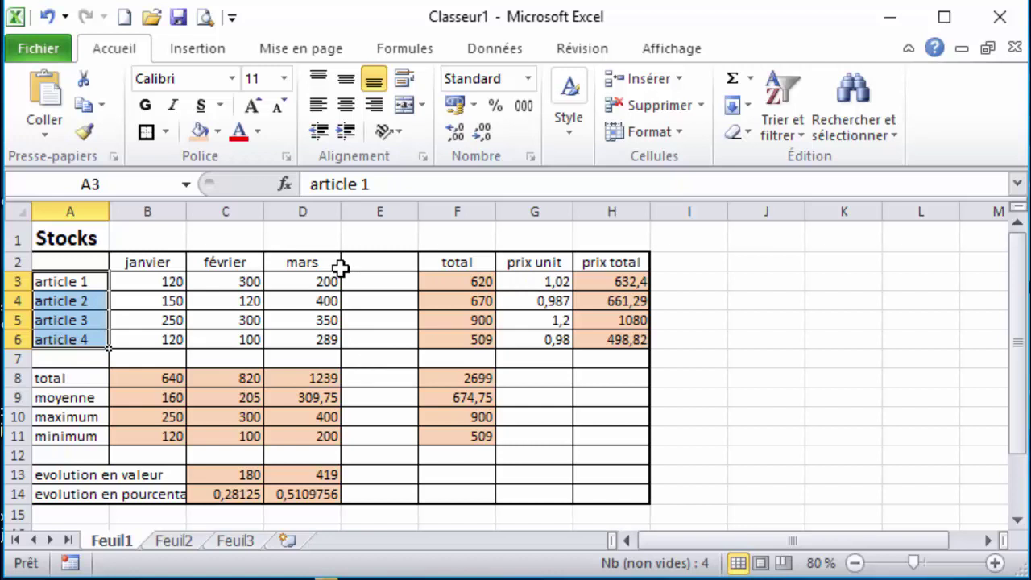
Change the heading in cell G2 to "prix unitaire".
left_click(520, 259)
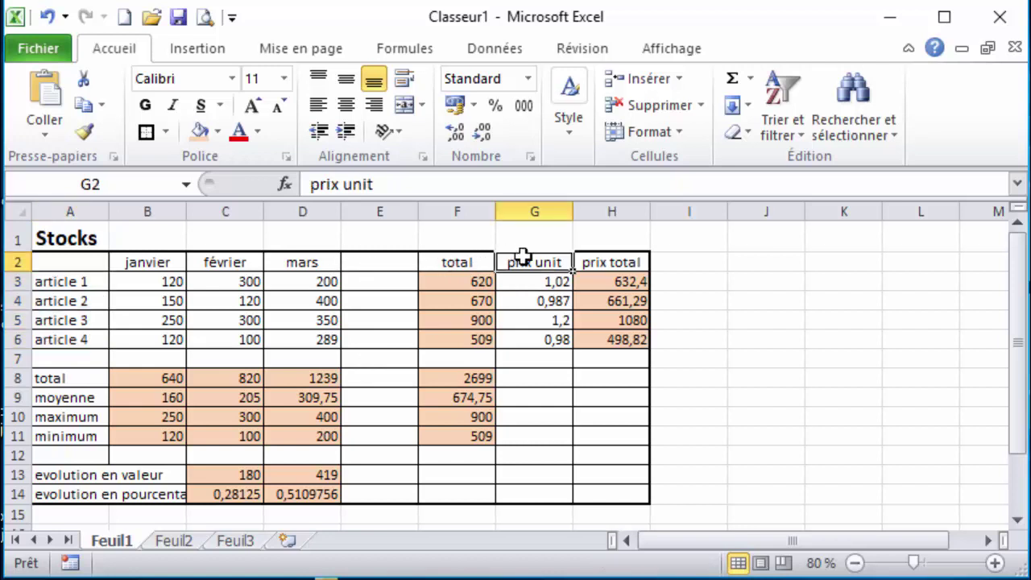
left_click(401, 186)
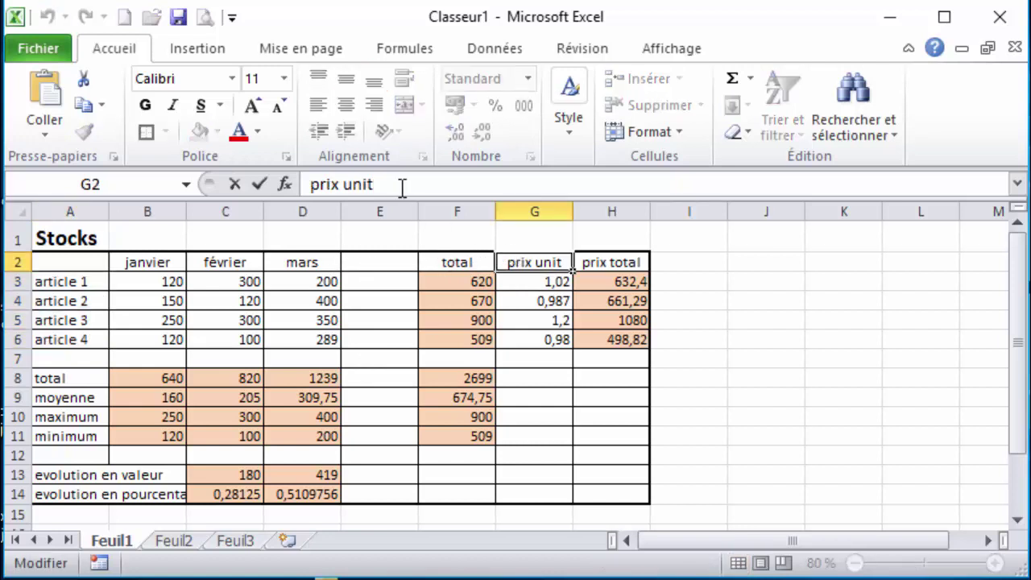
type("aire")
key("Return")
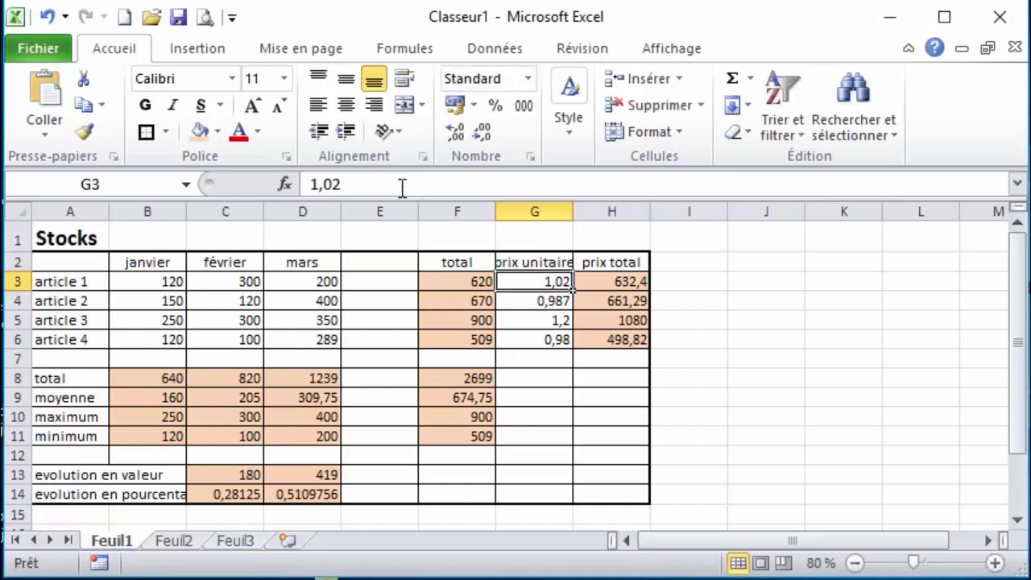
left_click(543, 262)
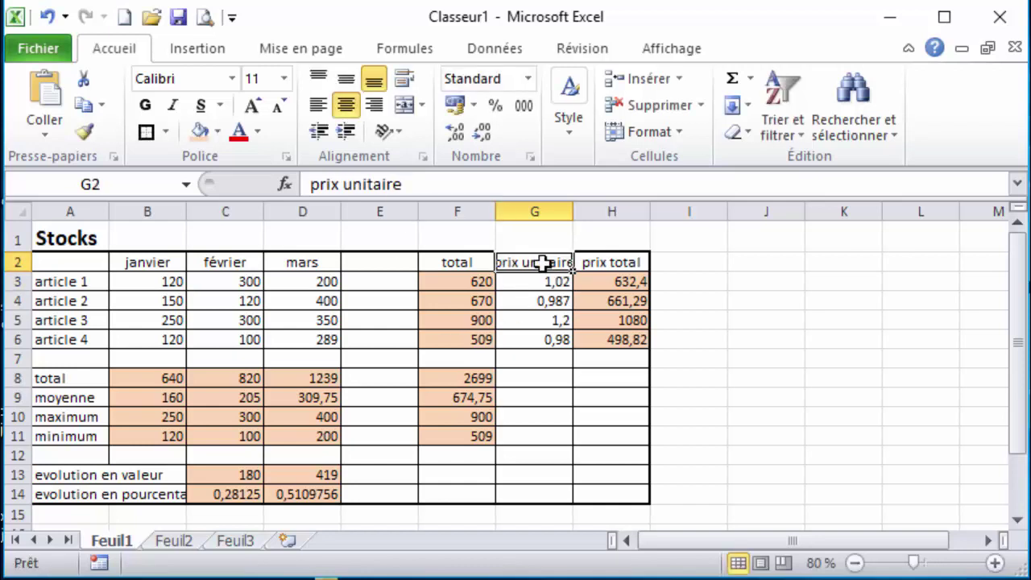
left_click(538, 314)
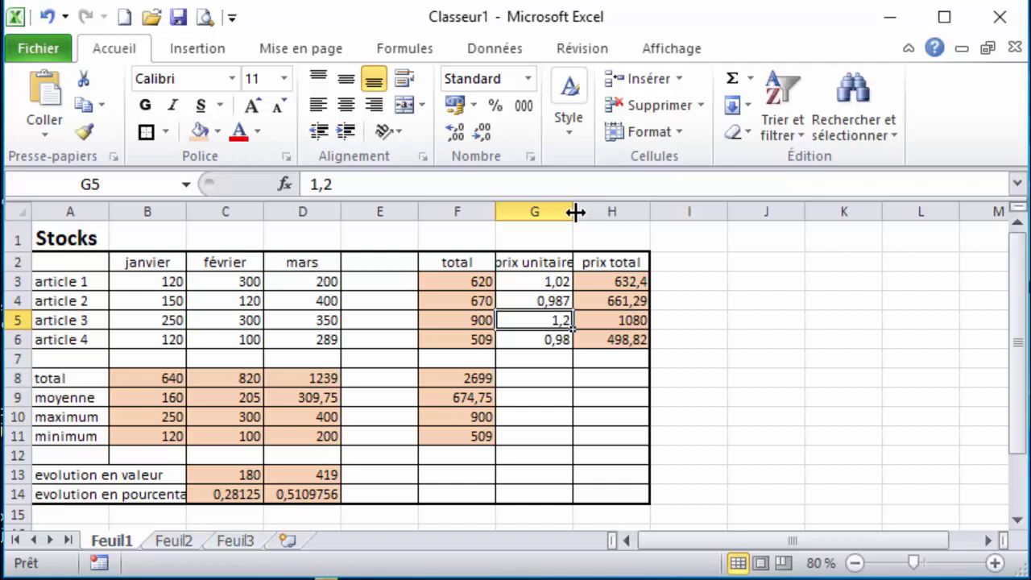
Wrap the text in the heading cells A2:H2 and centre it vertically.
left_click_drag(593, 265, 83, 260)
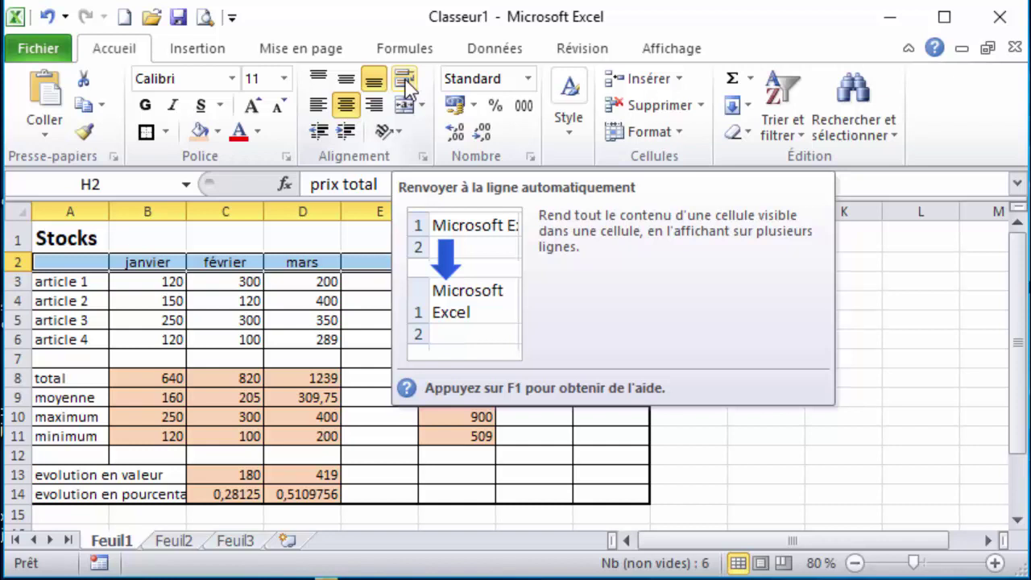
left_click(406, 82)
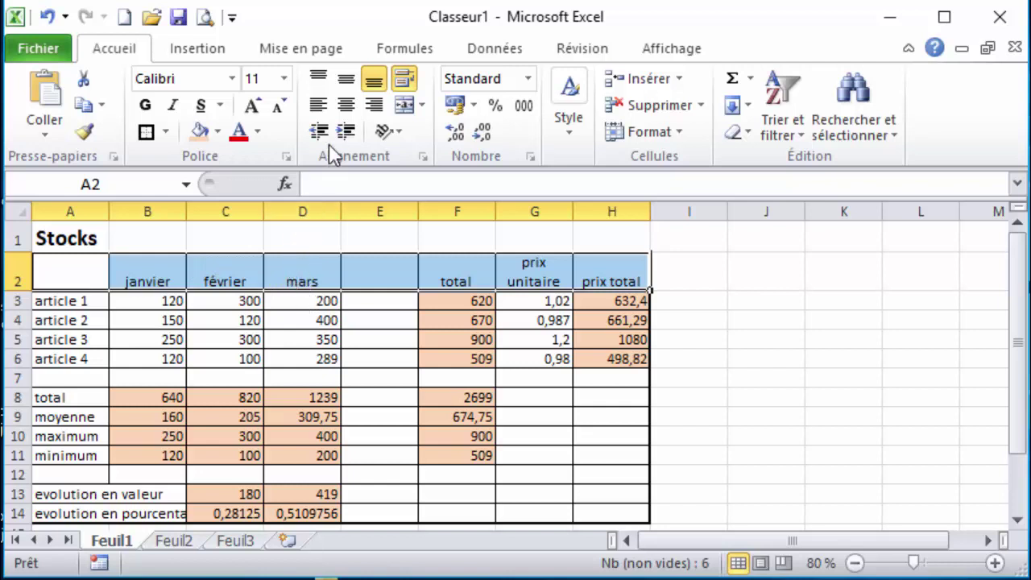
left_click(346, 82)
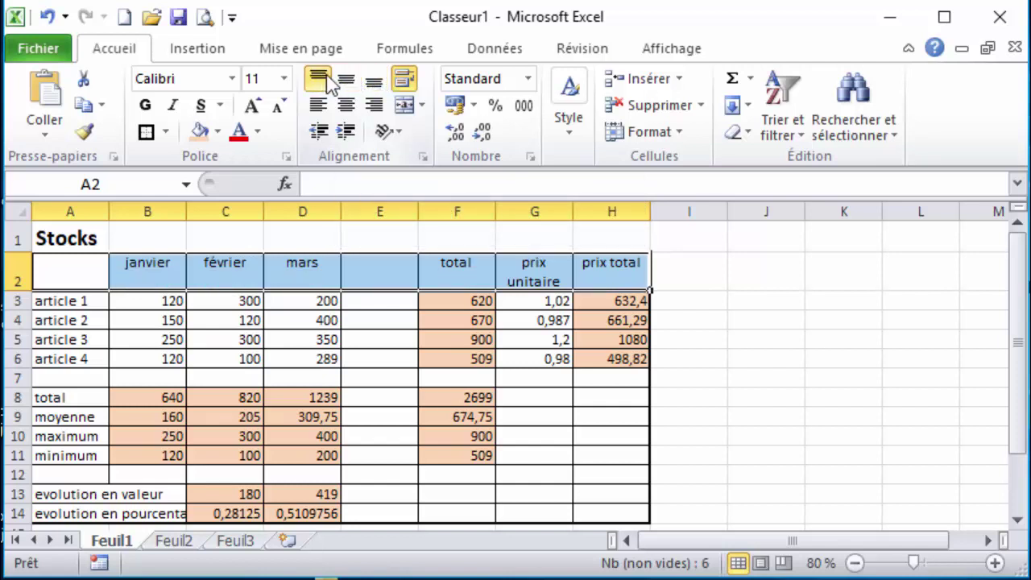
left_click(372, 82)
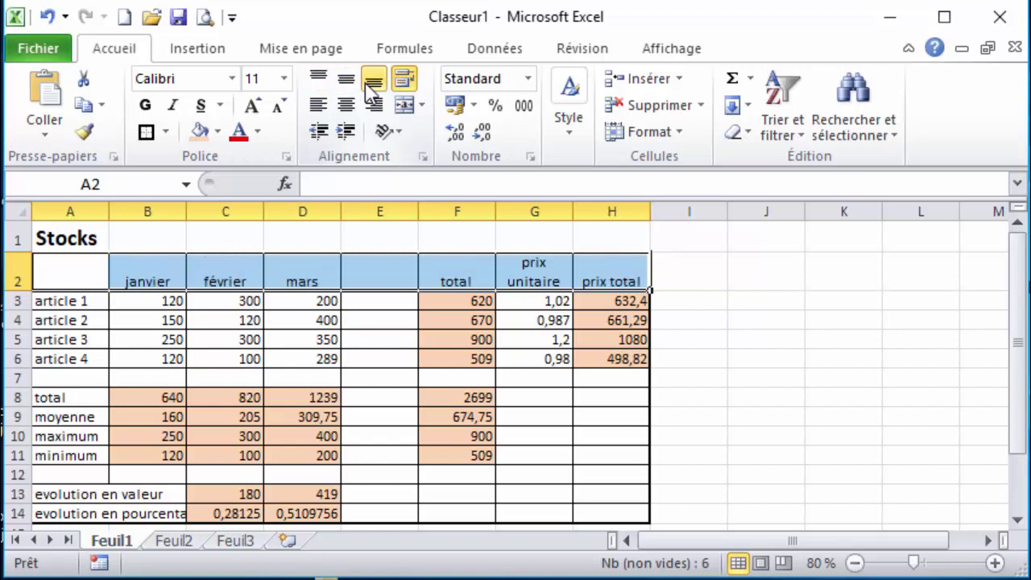
left_click(346, 79)
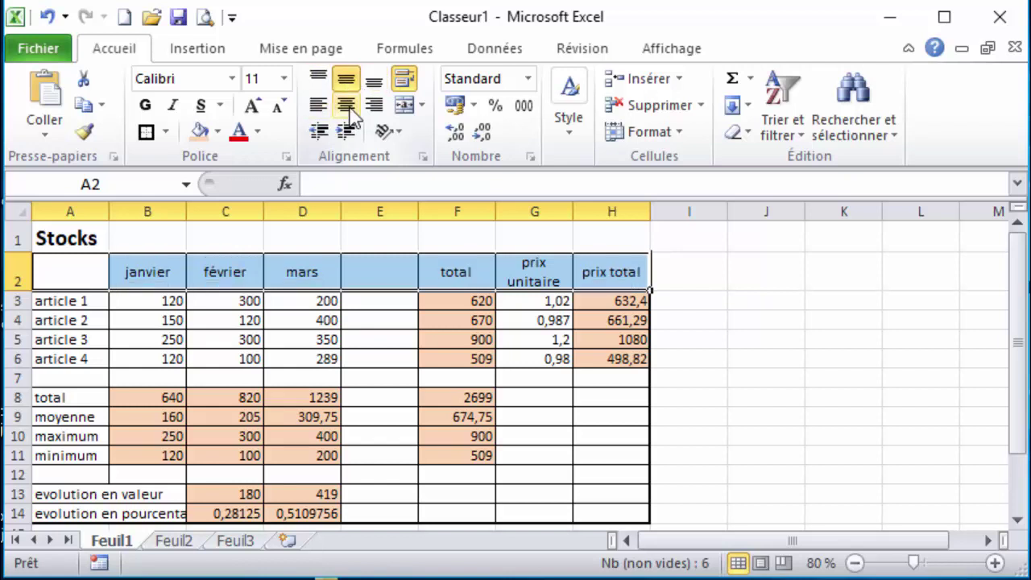
Try left and right alignment on the headings in A2:H2, and return them to horizontal centring.
left_click(318, 105)
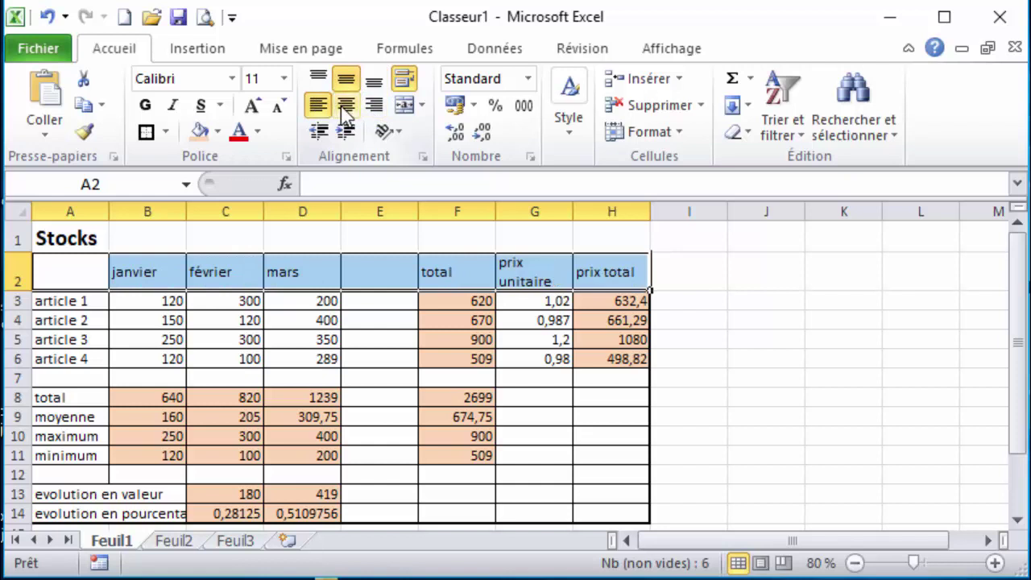
left_click(346, 106)
left_click(374, 105)
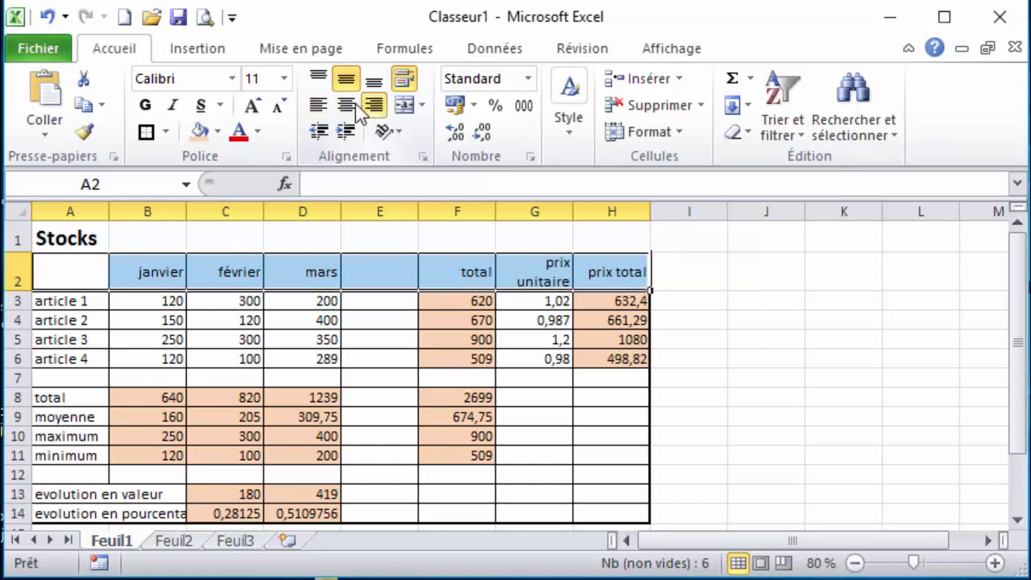
left_click(344, 106)
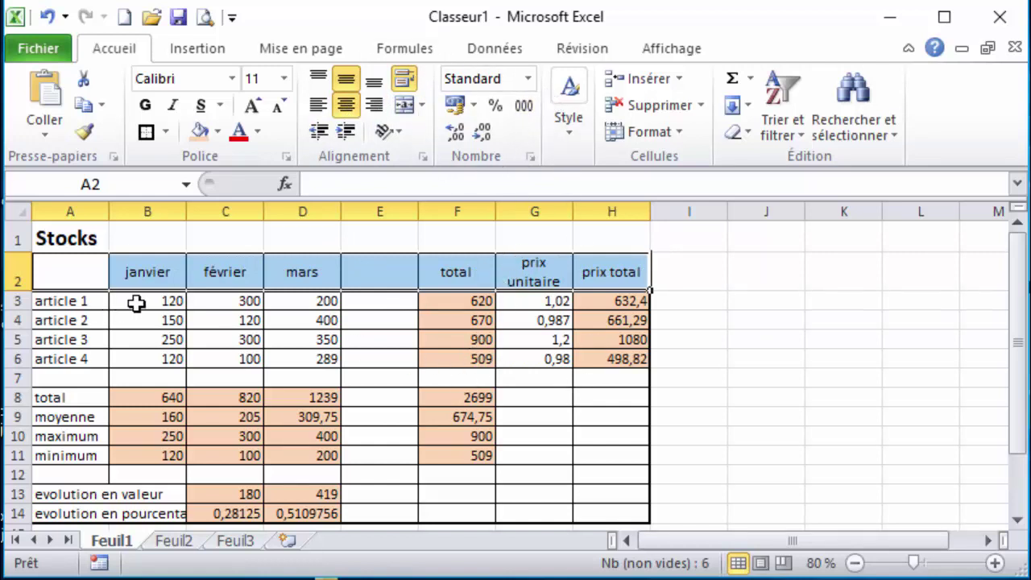
Format the numbers in B3:F13 with the thousands separator style and one decimal place.
left_click_drag(136, 303, 448, 494)
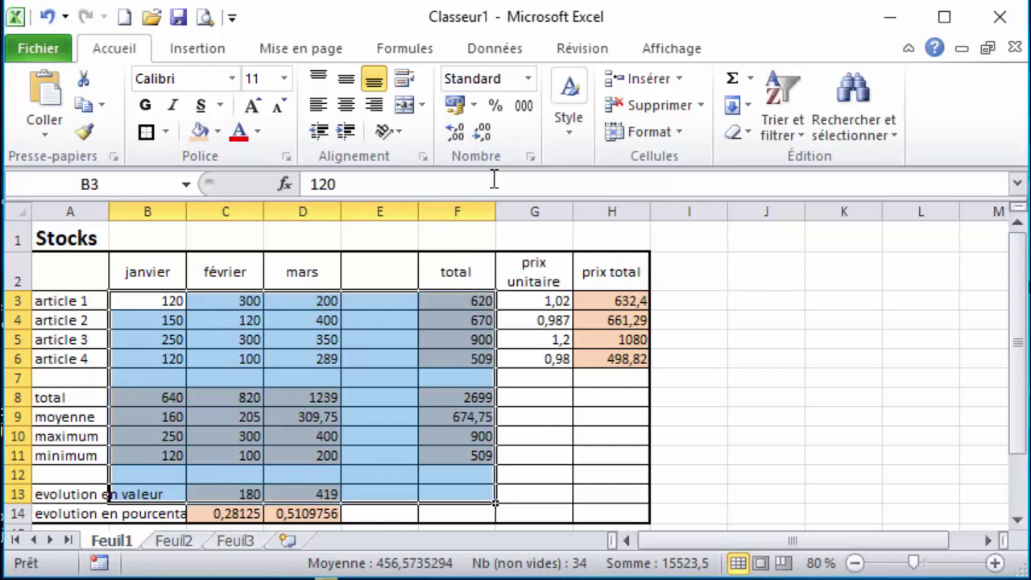
left_click(523, 112)
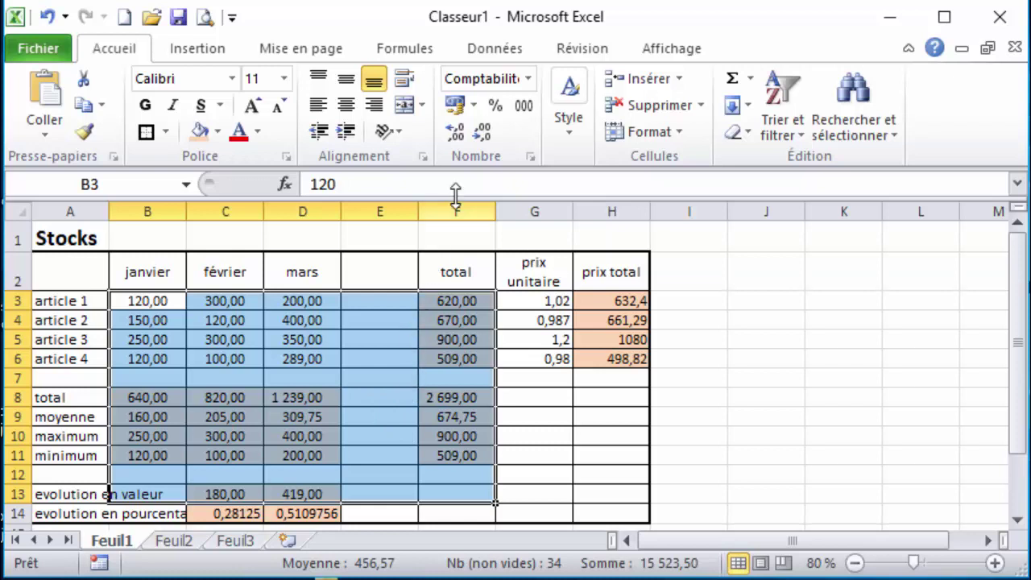
left_click(485, 133)
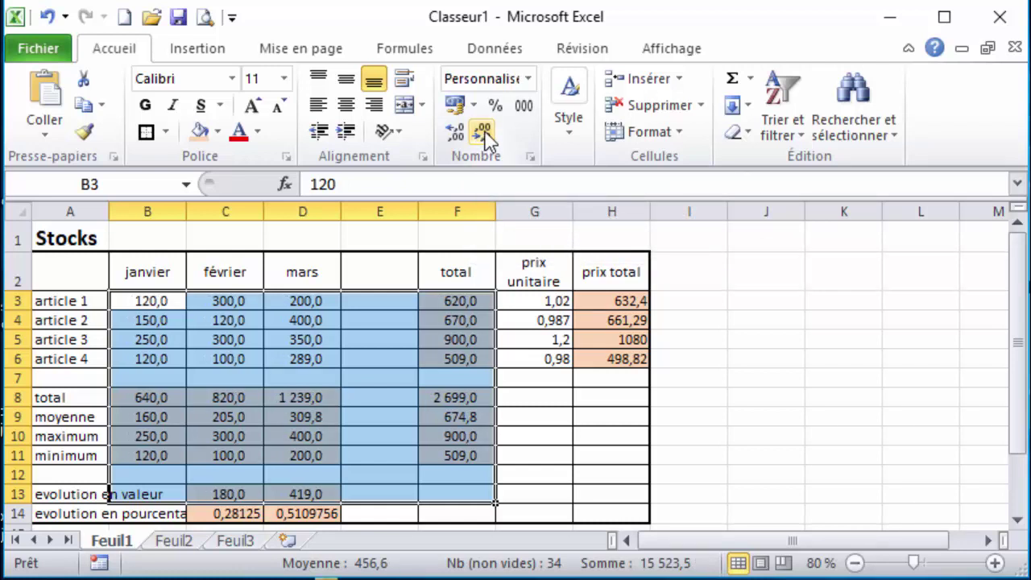
Format the prices in G3:H6 as euro accounting amounts with three decimal places.
left_click(563, 301)
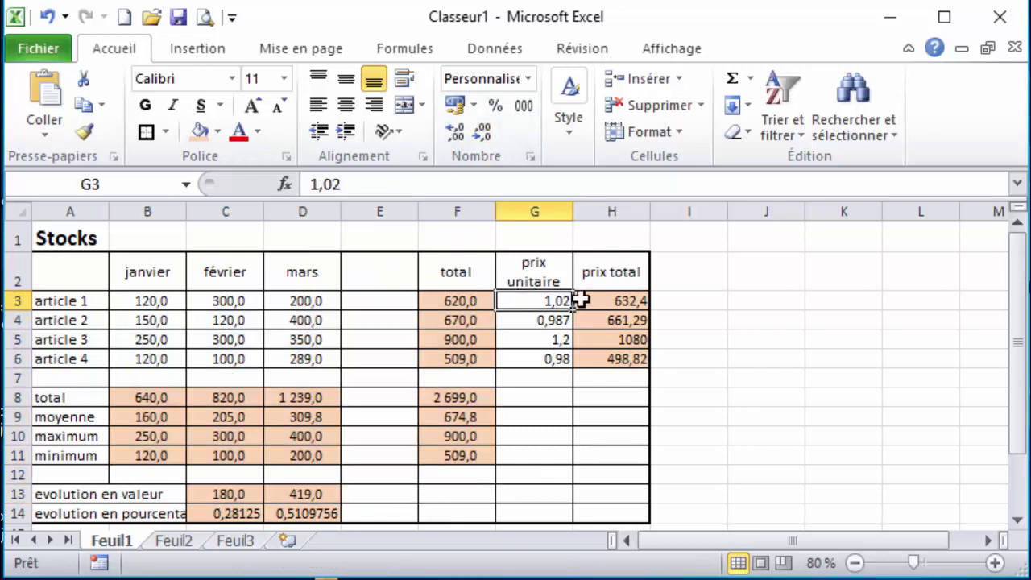
left_click_drag(580, 300, 603, 360)
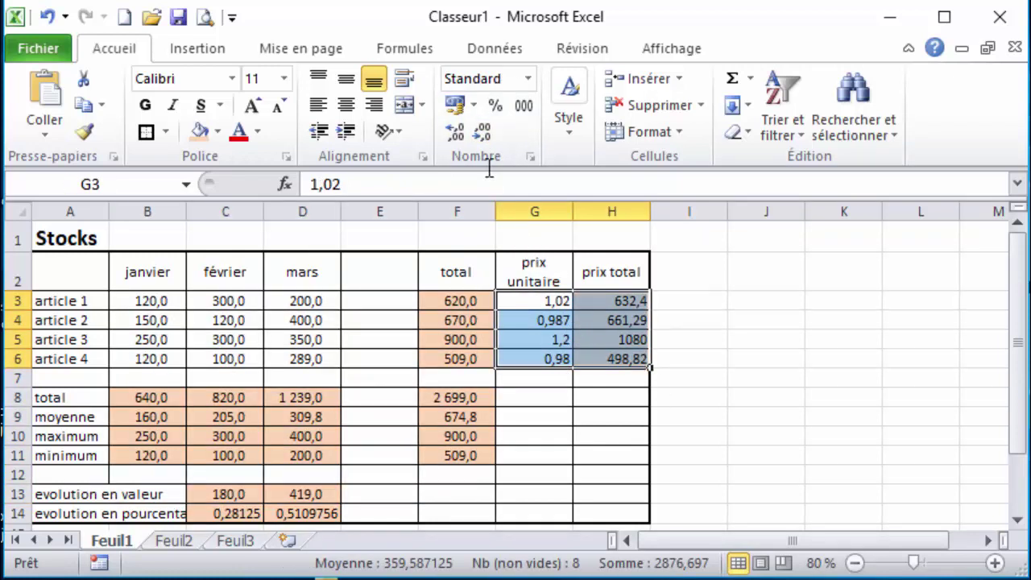
left_click(456, 108)
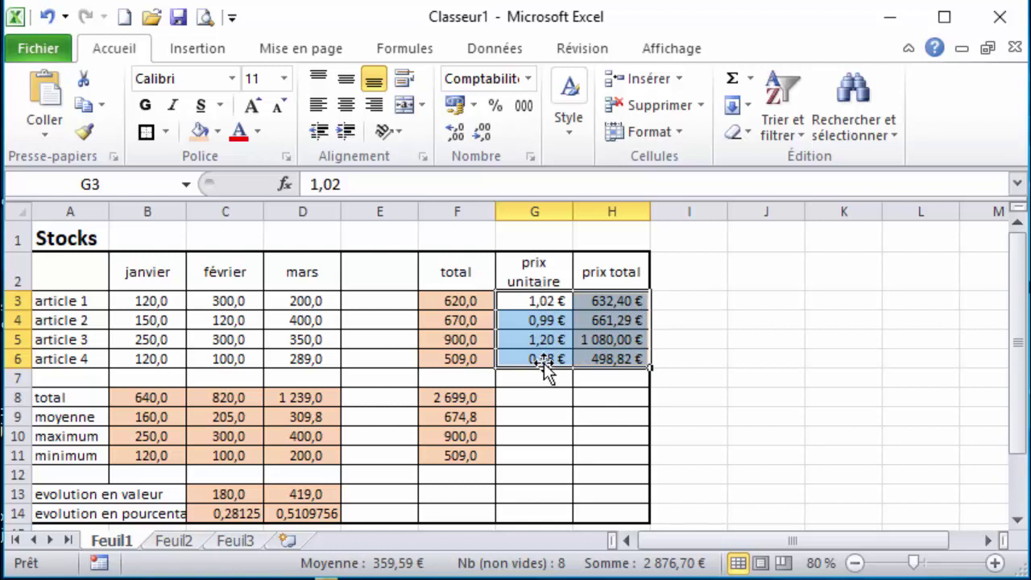
left_click(454, 132)
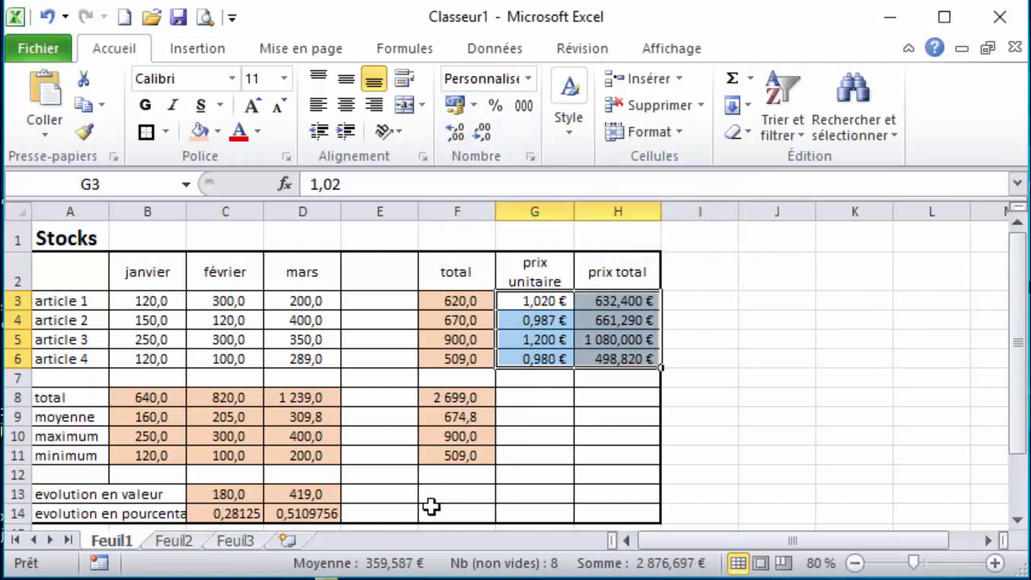
Format the evolution cells C14:D14 as percentages with one decimal place.
left_click_drag(211, 517, 299, 516)
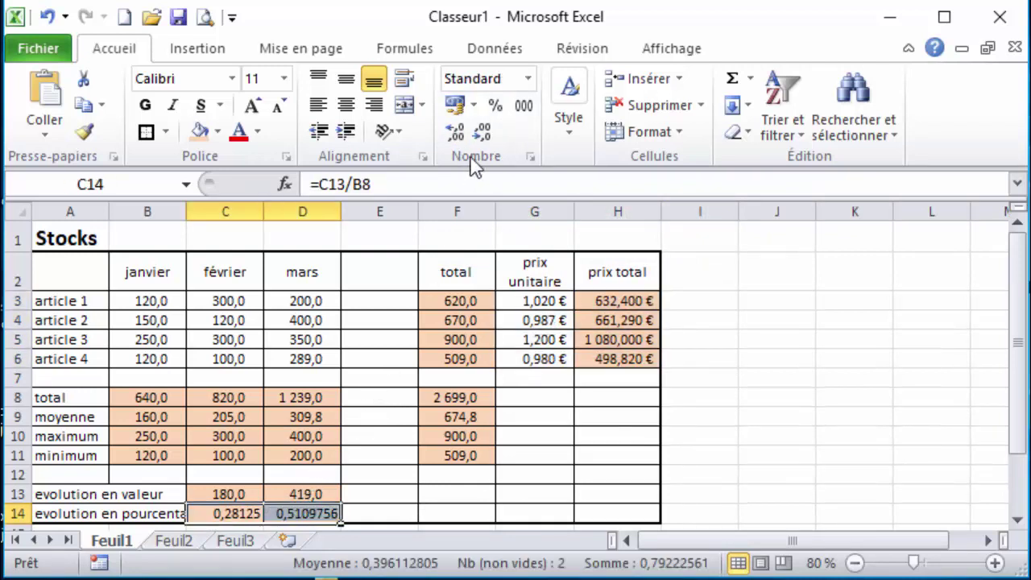
left_click(497, 106)
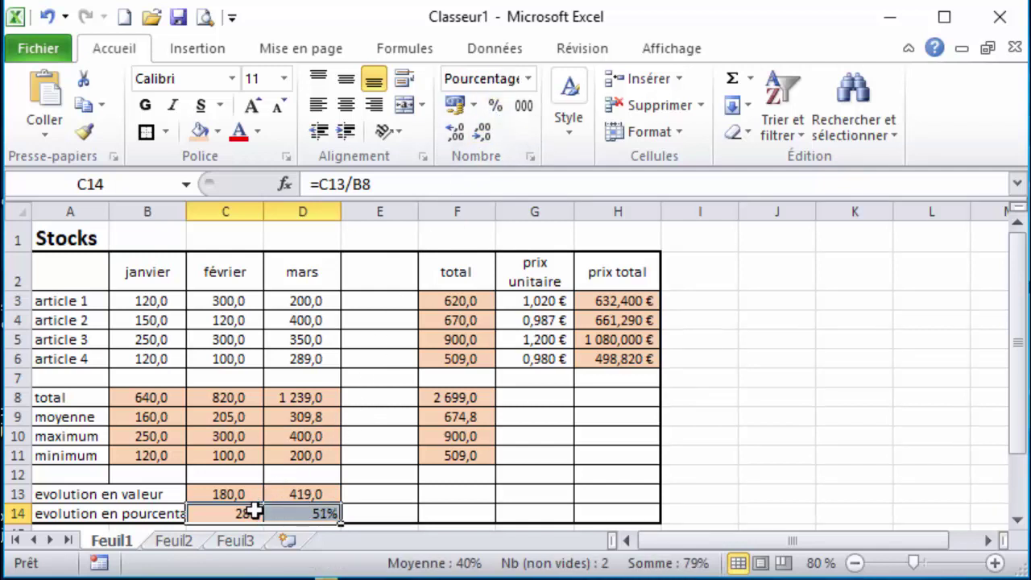
left_click(530, 79)
left_click(510, 108)
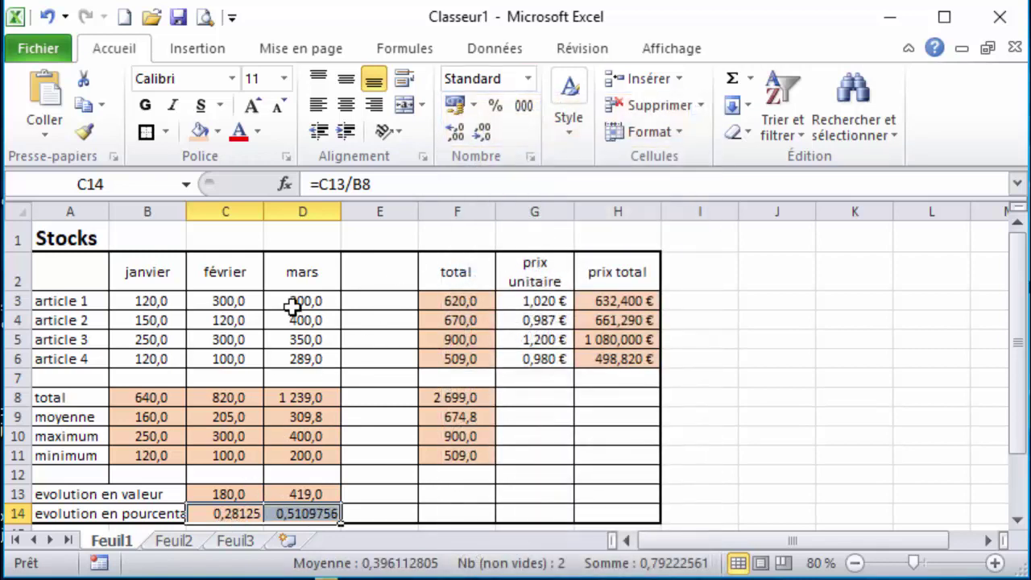
left_click(493, 106)
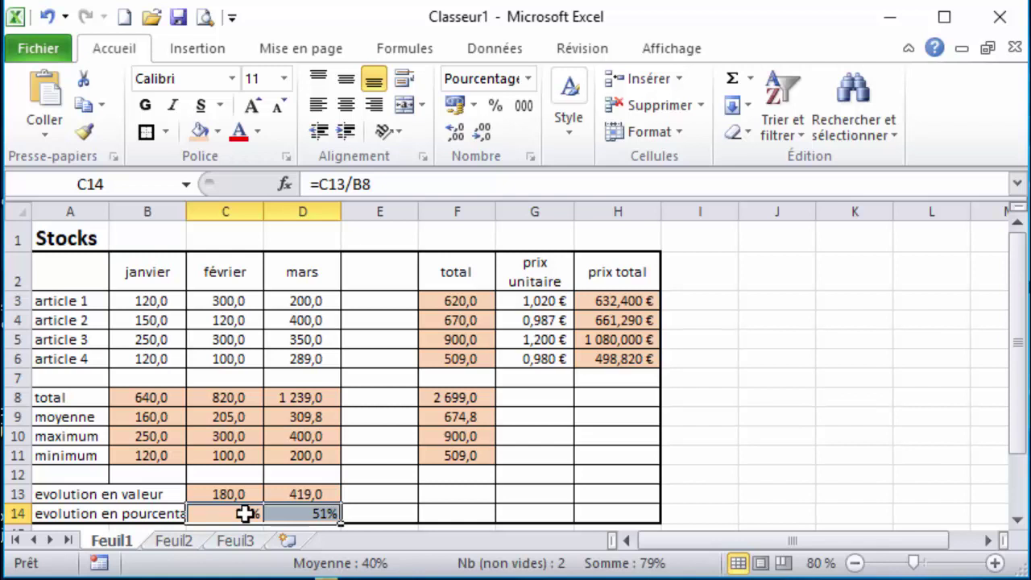
left_click(451, 130)
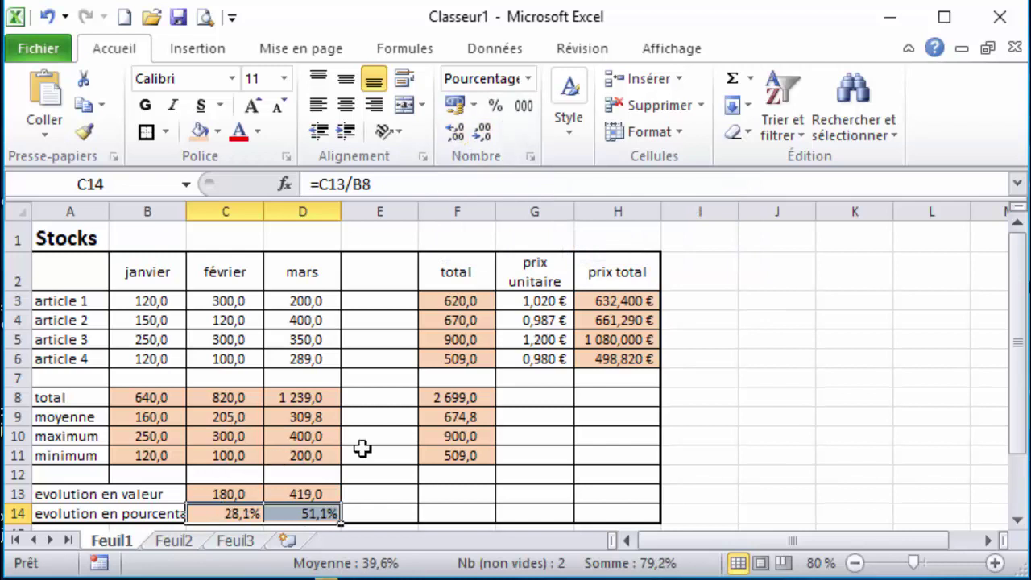
left_click(599, 436)
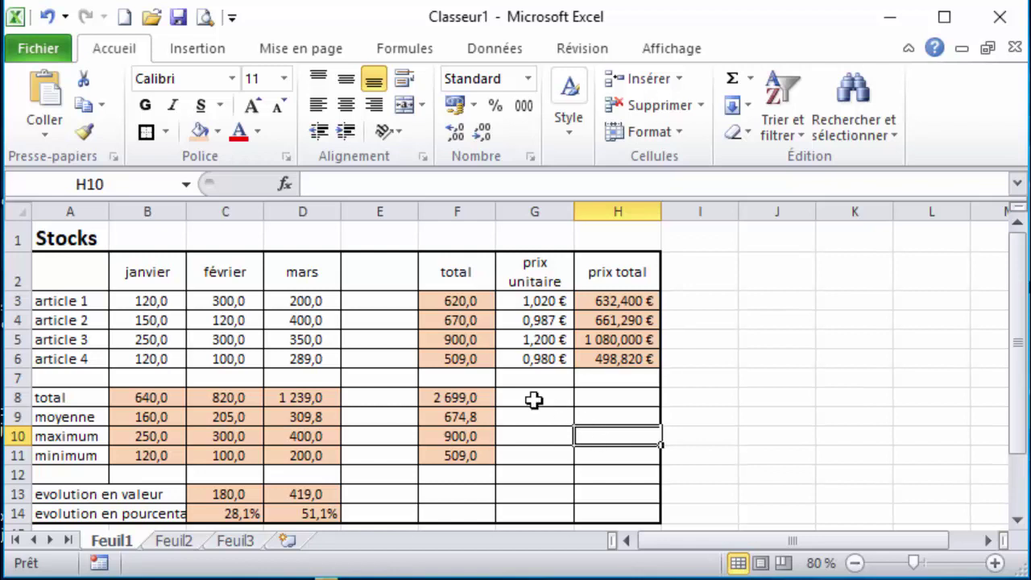
Widen column A to give the evolution labels more room, and narrow the empty column E to a slim spacer.
left_click(84, 494)
left_click(84, 510)
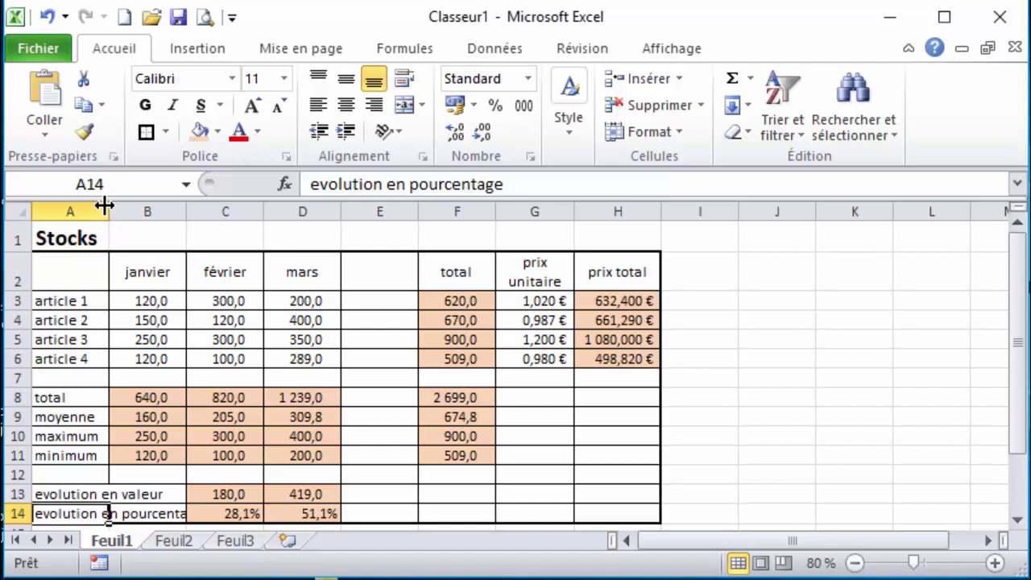
left_click_drag(105, 208, 138, 209)
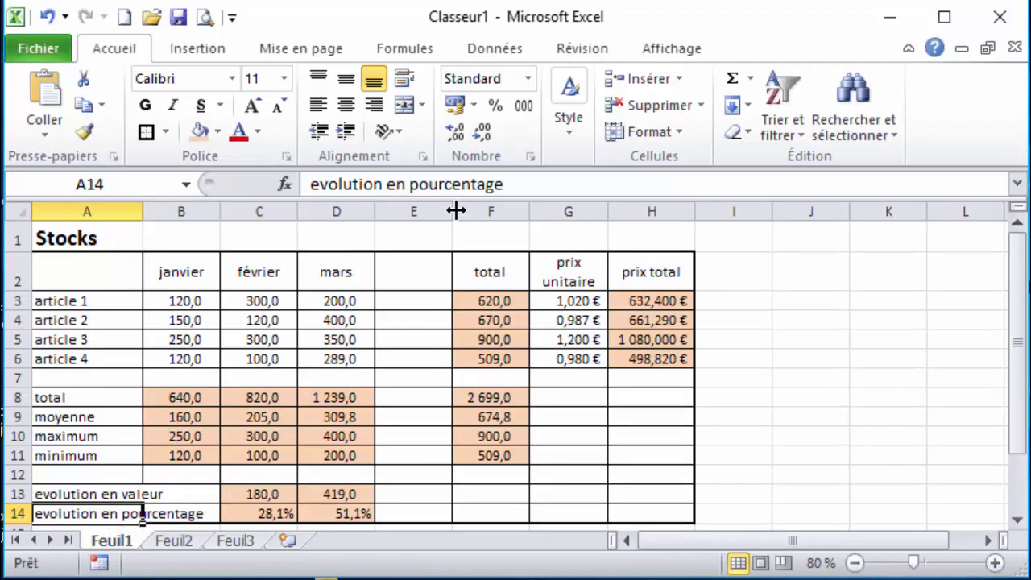
left_click_drag(456, 210, 410, 207)
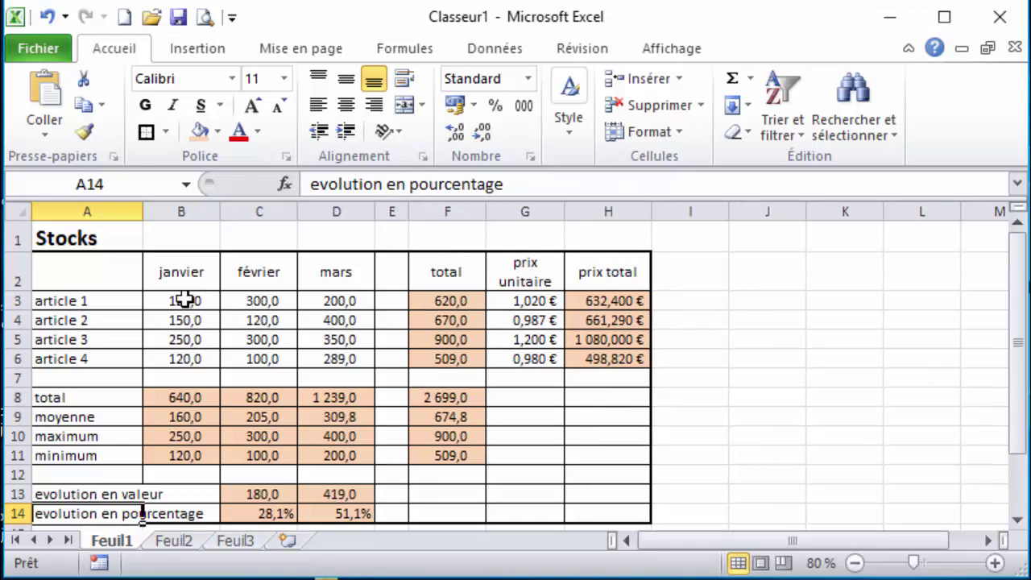
Widen columns B to D and F to H together to one equal width that fits "prix unitaire" on a single line.
left_click(170, 211)
left_click_drag(169, 211, 308, 218)
left_click_drag(455, 208, 637, 209)
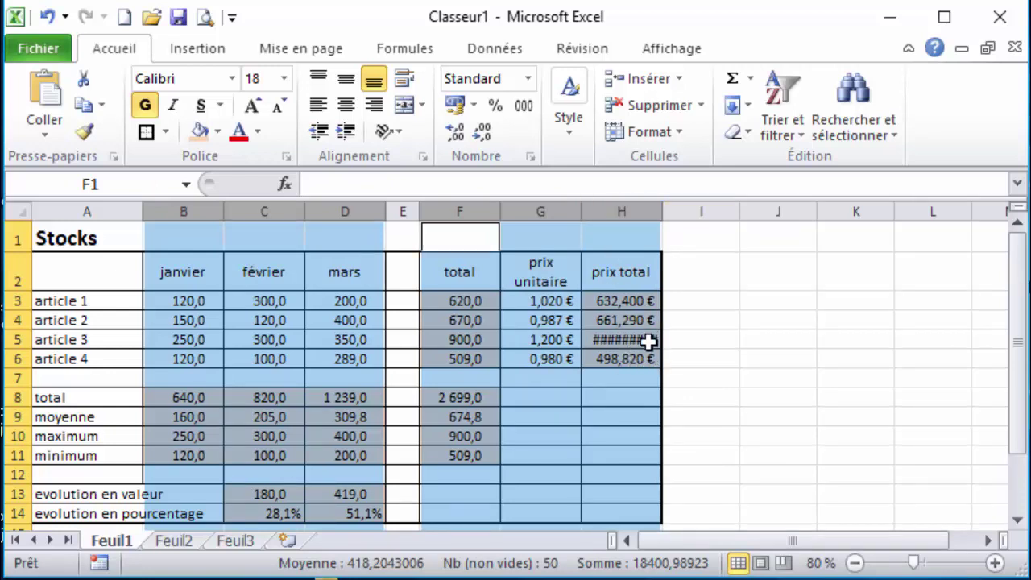
mouse_move(648, 341)
left_click_drag(661, 207, 668, 205)
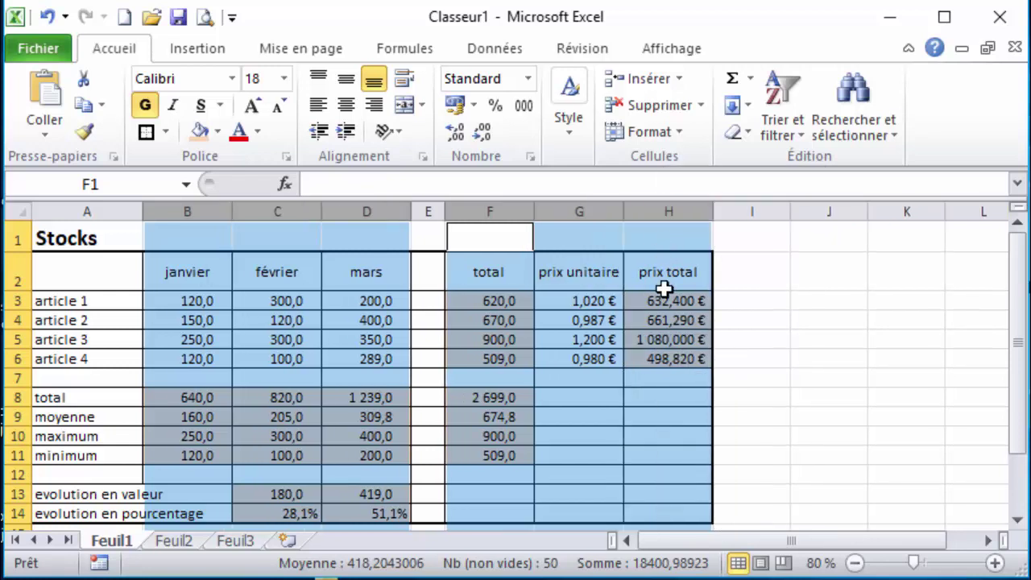
left_click(652, 410)
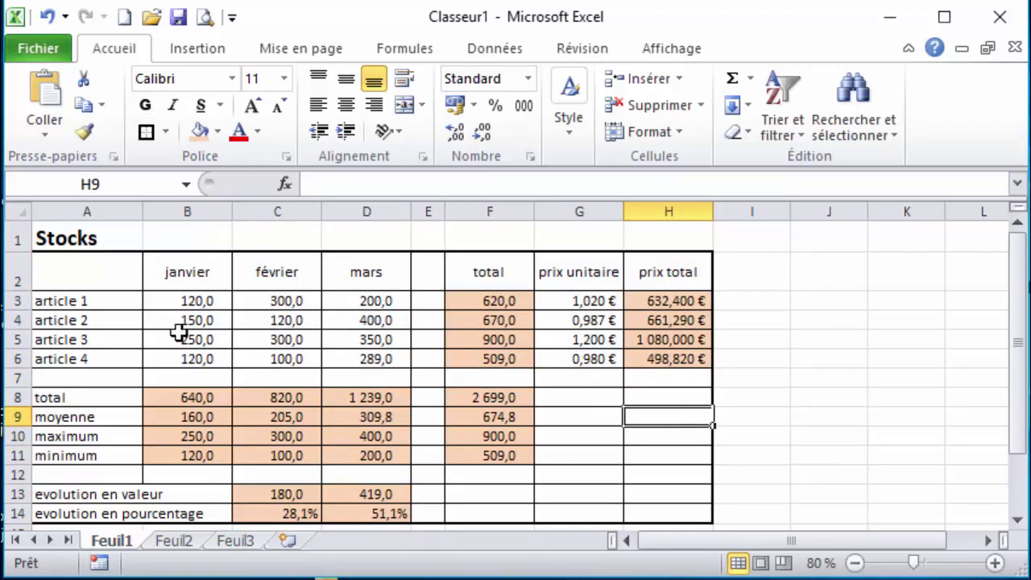
Increase the height of rows 3 to 14 uniformly by about half and centre their contents vertically.
left_click(1017, 522)
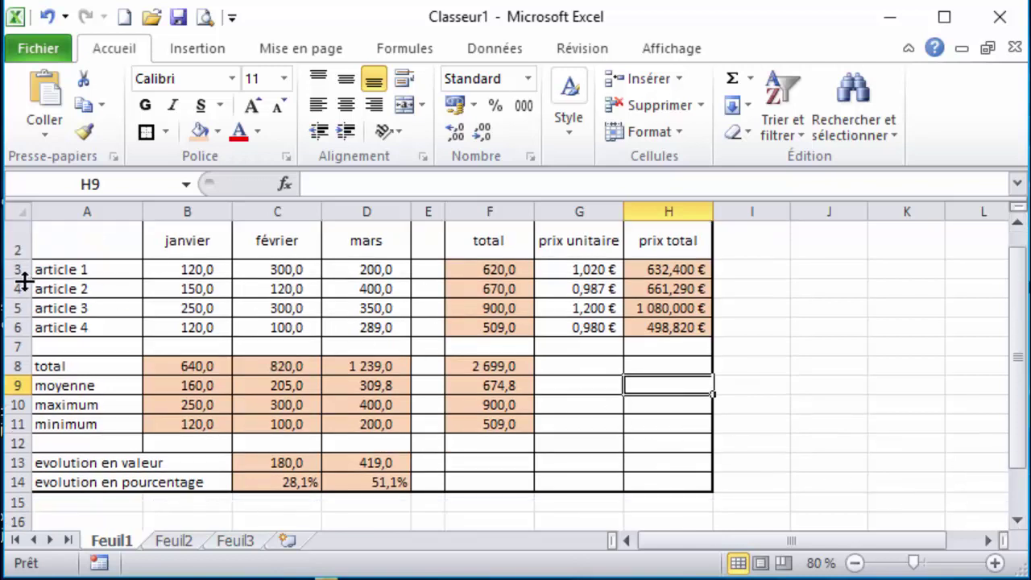
left_click_drag(11, 269, 32, 483)
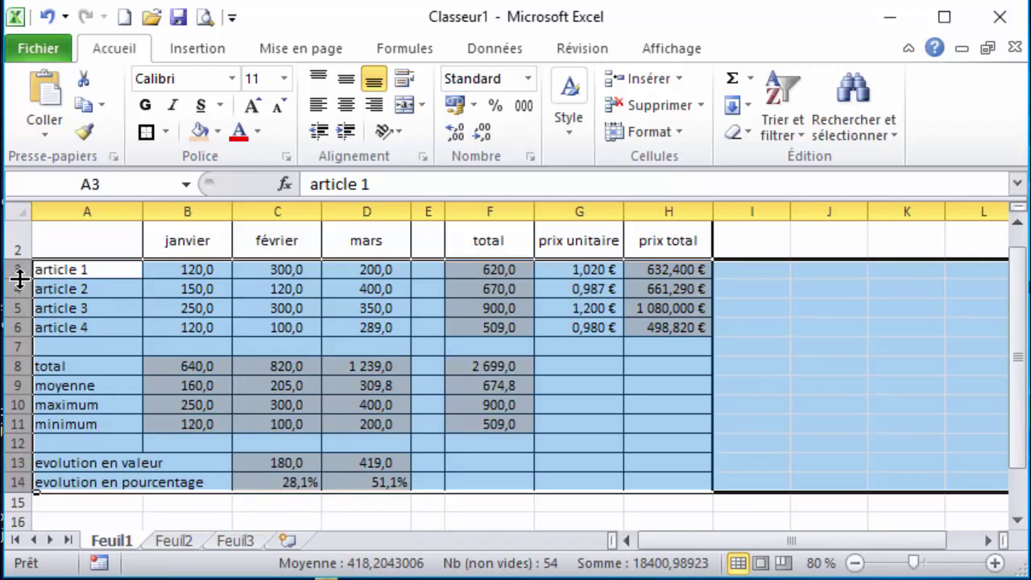
left_click_drag(19, 278, 21, 288)
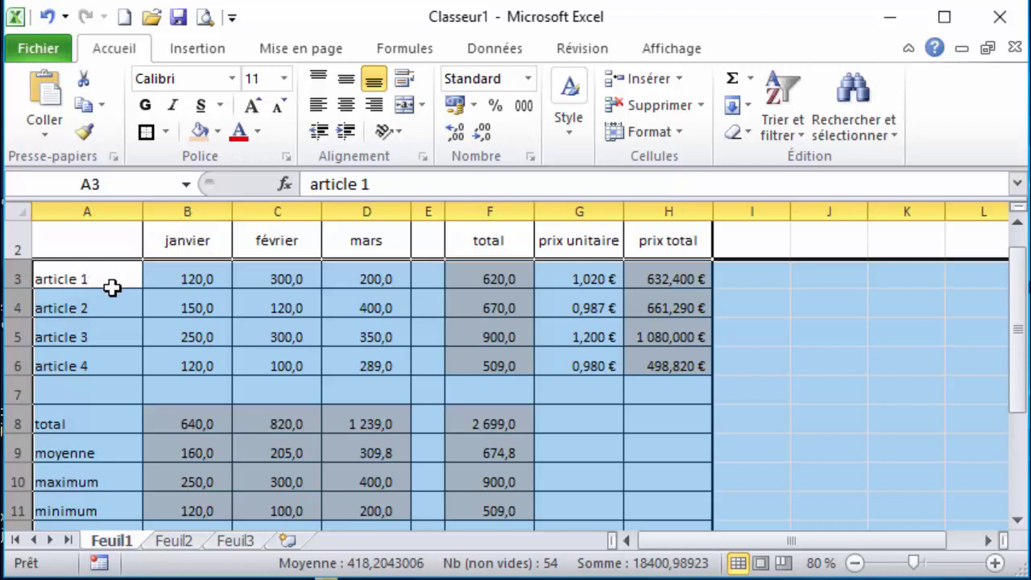
left_click(346, 81)
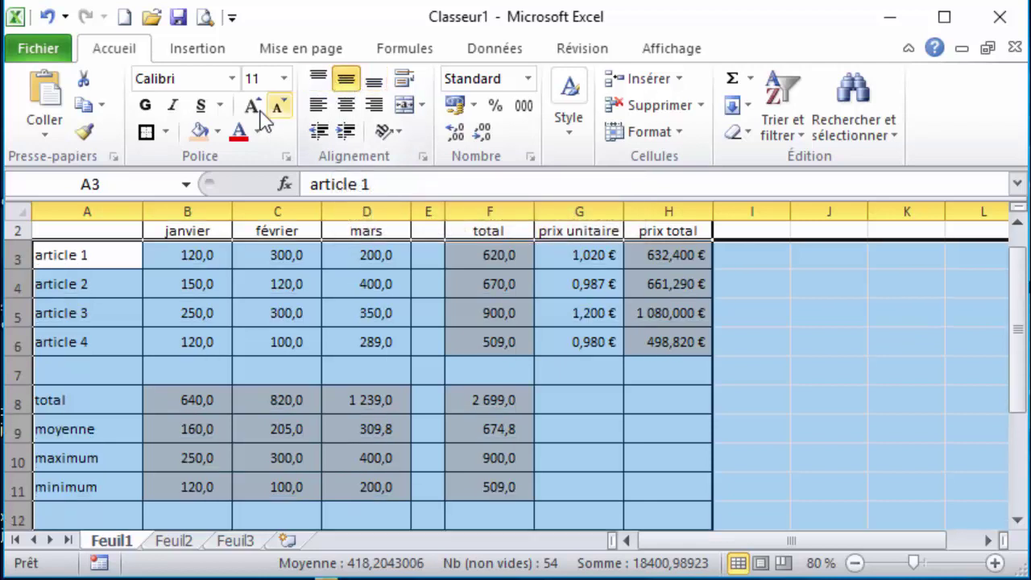
left_click(223, 295)
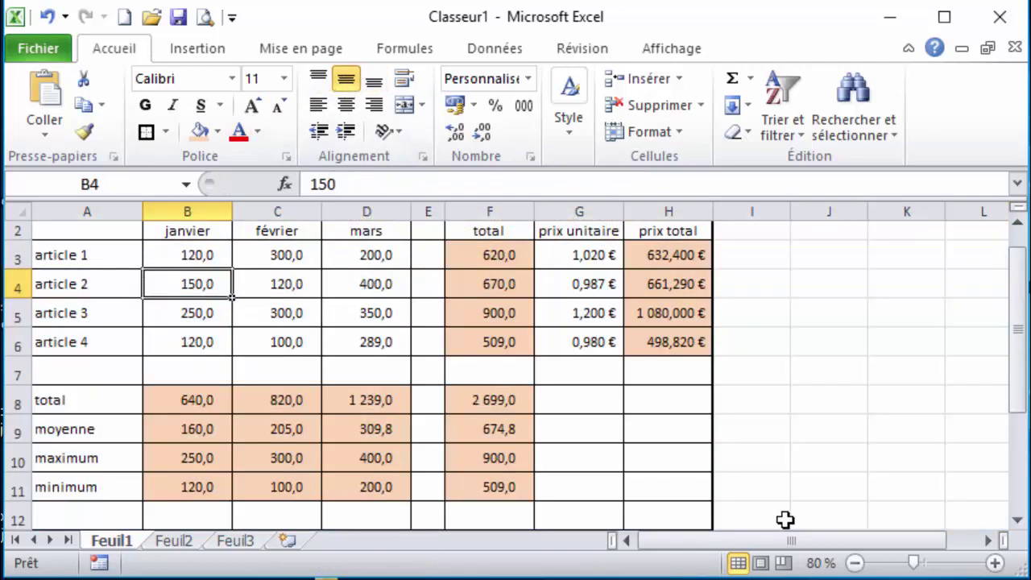
left_click(854, 563)
left_click(854, 563)
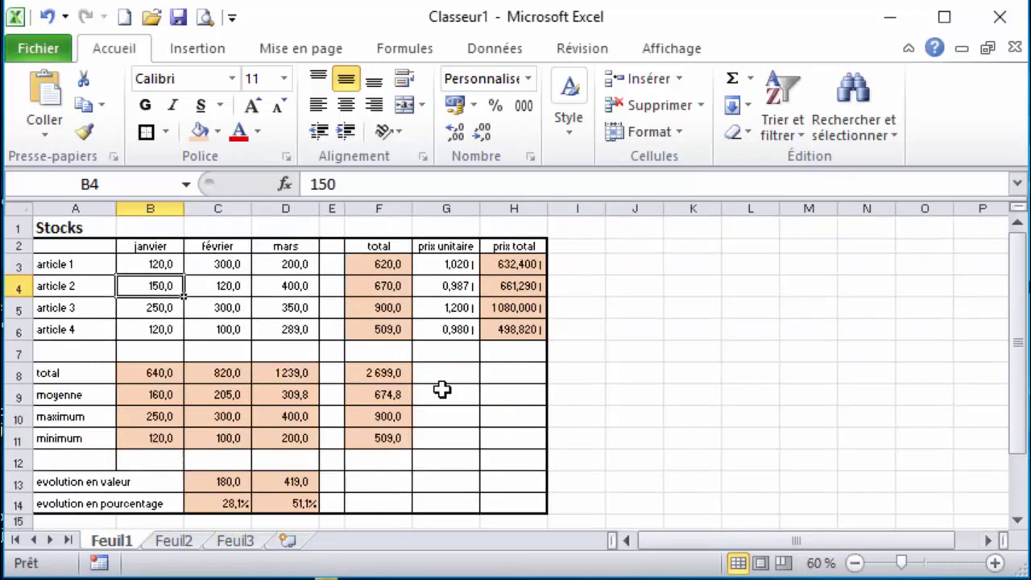